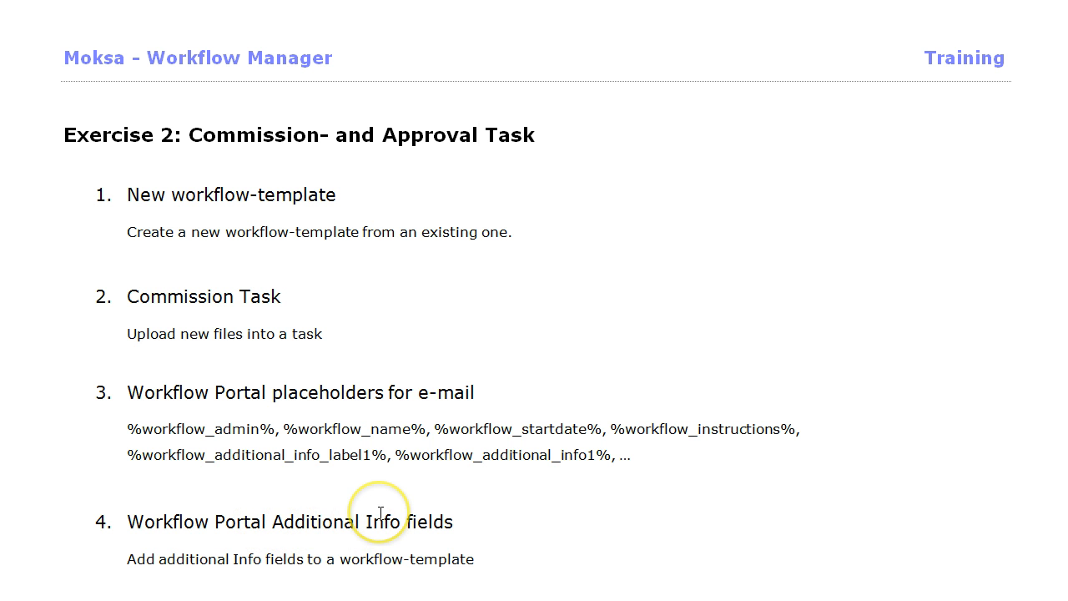
Read through the Exercise 2 outline on commission and approval tasks, ending in the Cumulus $Workflows catalog.
{"action": "scroll", "coordinate": [667, 424], "scroll_direction": "down", "scroll_amount": 3}
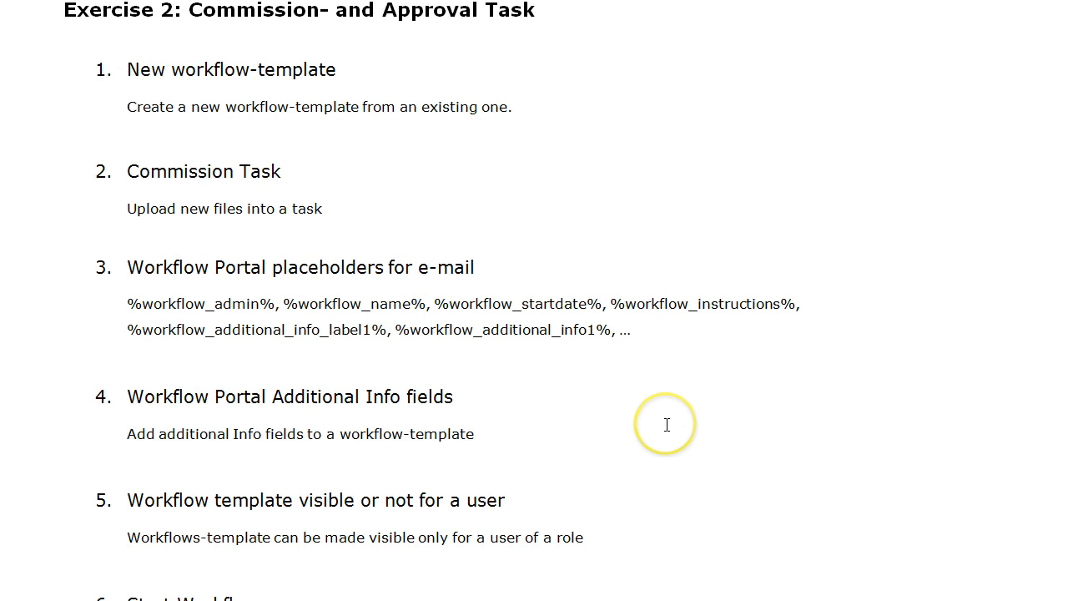
{"action": "scroll", "coordinate": [667, 425], "scroll_direction": "down", "scroll_amount": 7}
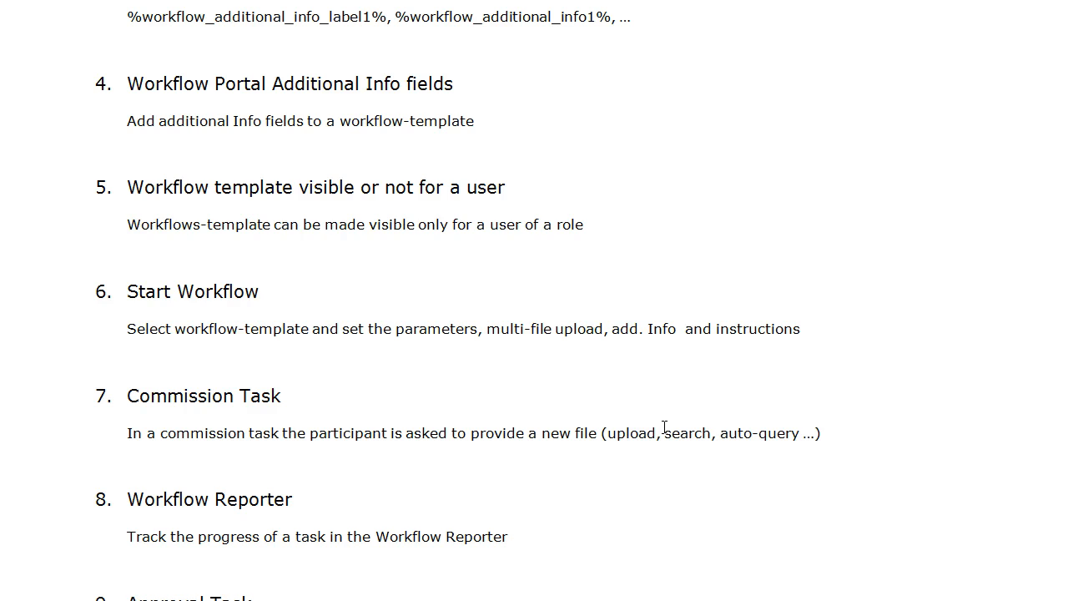
{"action": "scroll", "coordinate": [664, 427], "scroll_direction": "down", "scroll_amount": 2}
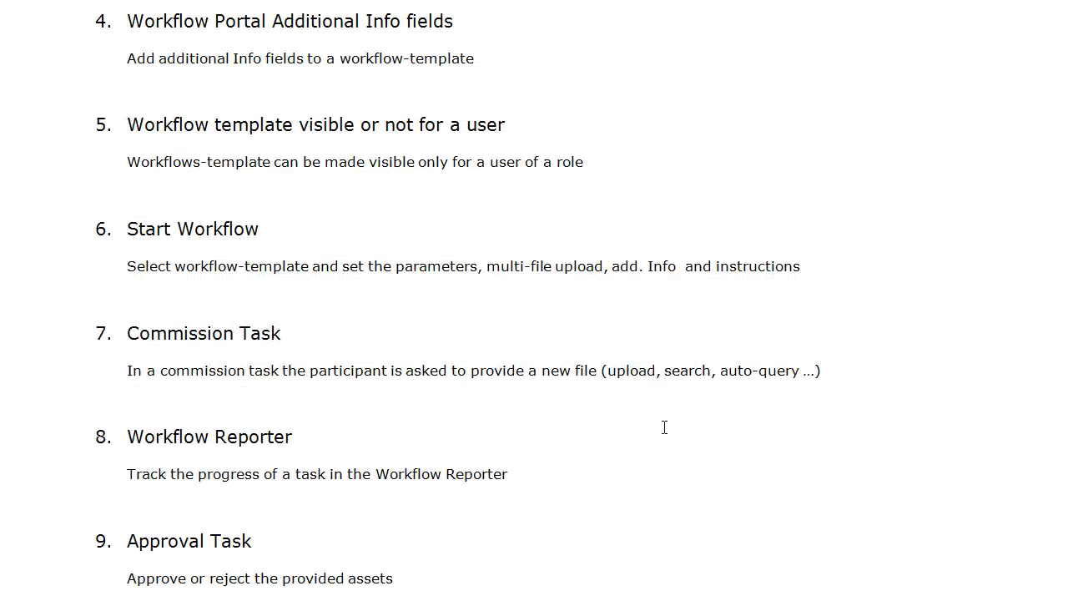
{"action": "left_click", "coordinate": [659, 437]}
{"action": "mouse_move", "coordinate": [487, 600]}
{"action": "left_click", "coordinate": [408, 586]}
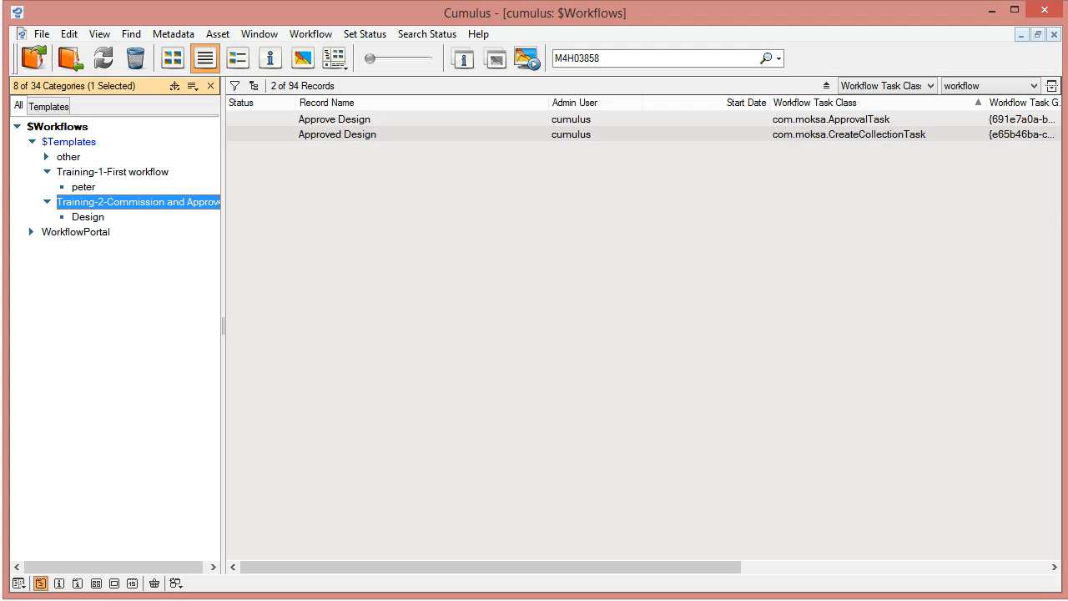
Switch to the browser, log in to Cumulus Sites with the prefilled account, and open the Workflow Portal.
{"action": "left_click", "coordinate": [514, 579]}
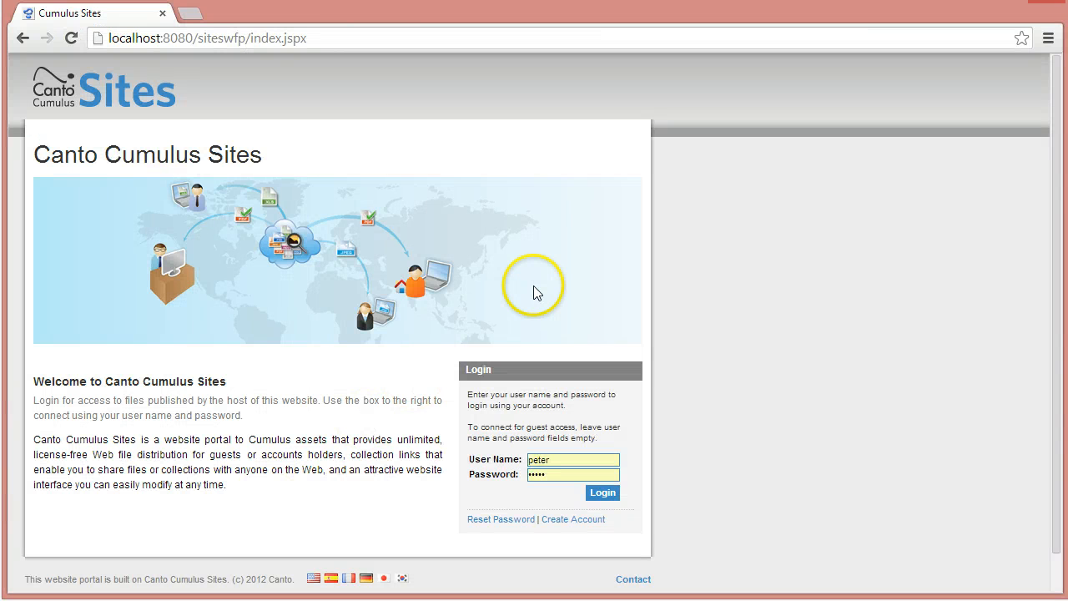
{"action": "left_click", "coordinate": [333, 39]}
{"action": "left_click", "coordinate": [334, 39]}
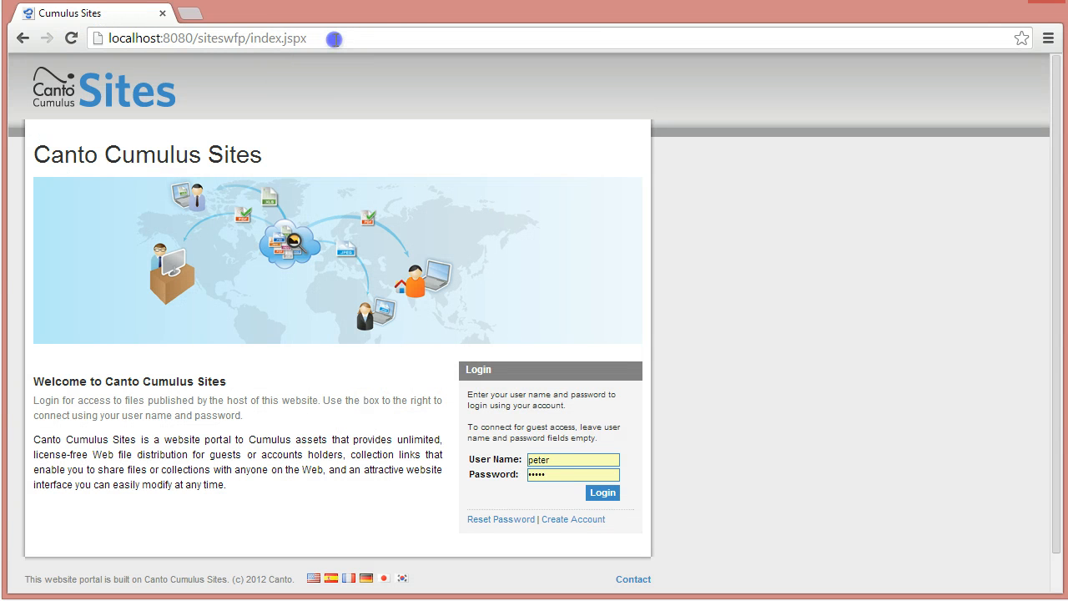
{"action": "key", "text": "Return"}
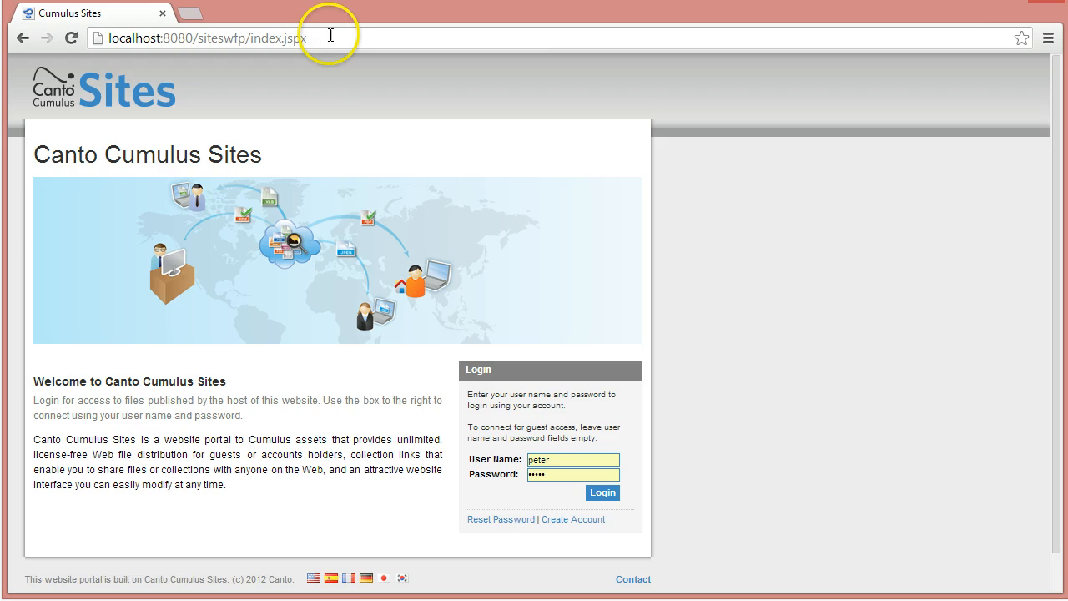
{"action": "left_click", "coordinate": [559, 458]}
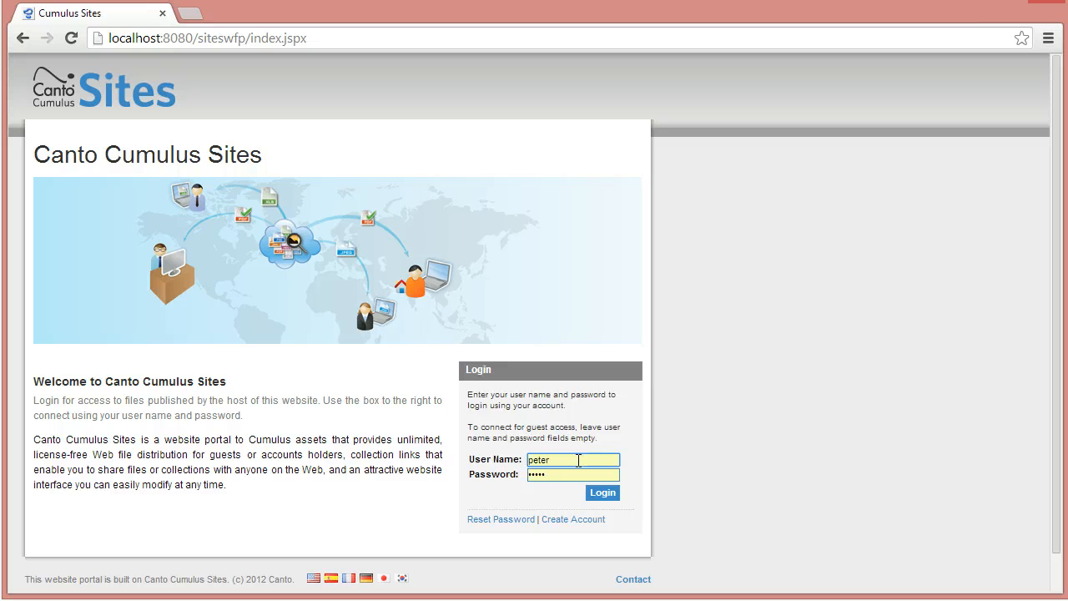
{"action": "left_click", "coordinate": [600, 492]}
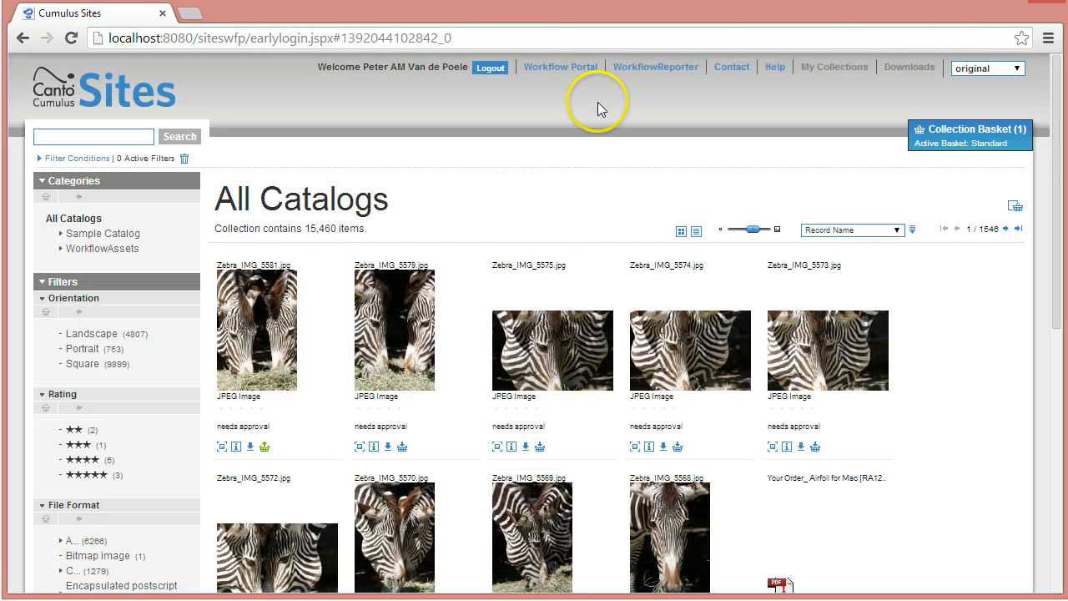
{"action": "left_click", "coordinate": [561, 69]}
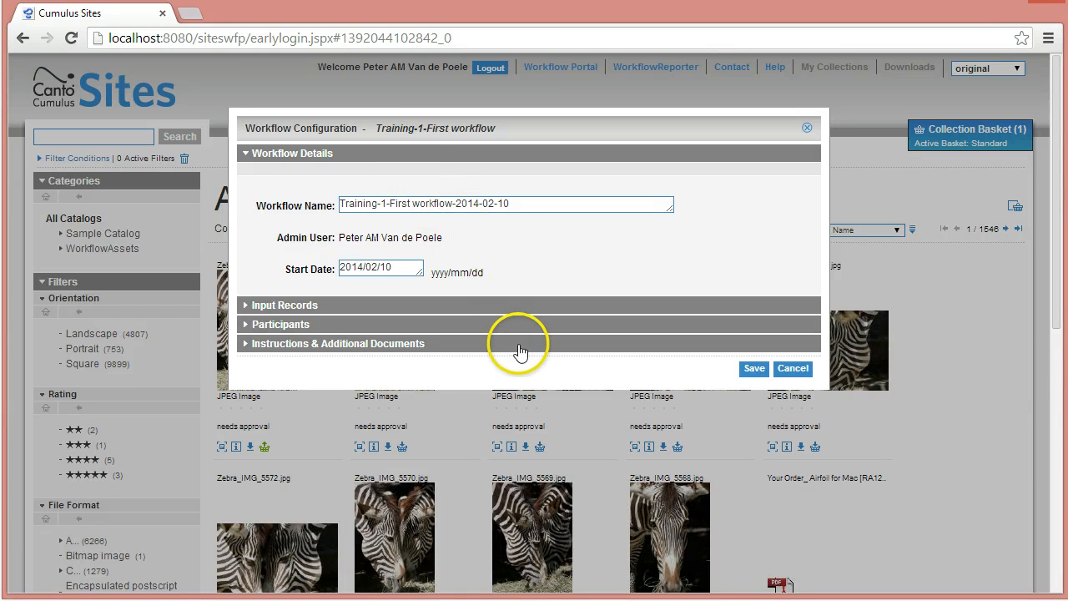
Switch to the Cumulus client and inspect the user subcategory under the Training-1-First workflow template.
{"action": "mouse_move", "coordinate": [487, 600]}
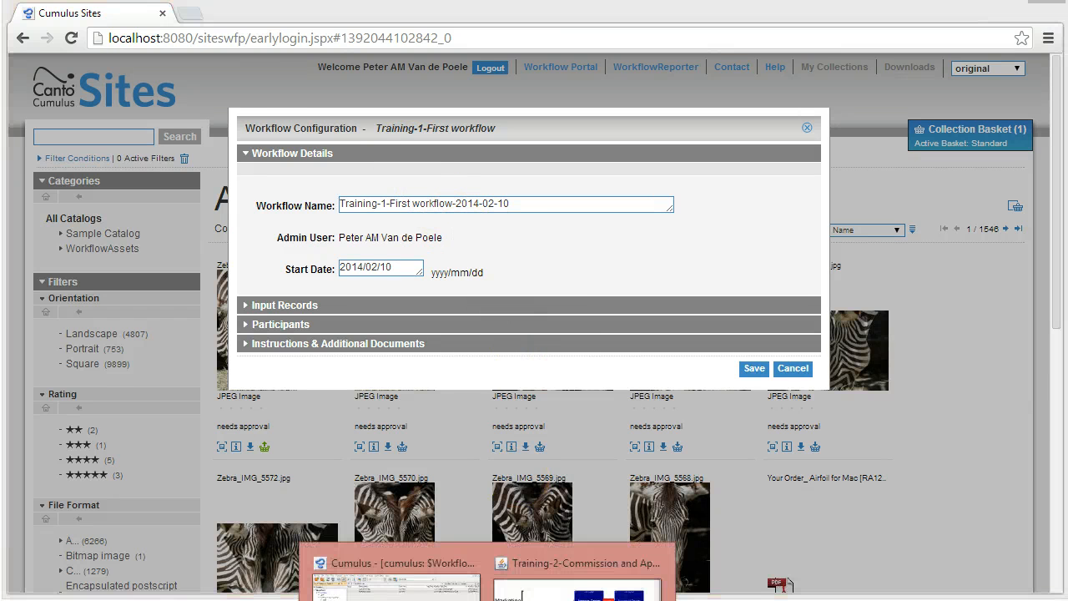
{"action": "left_click", "coordinate": [393, 557]}
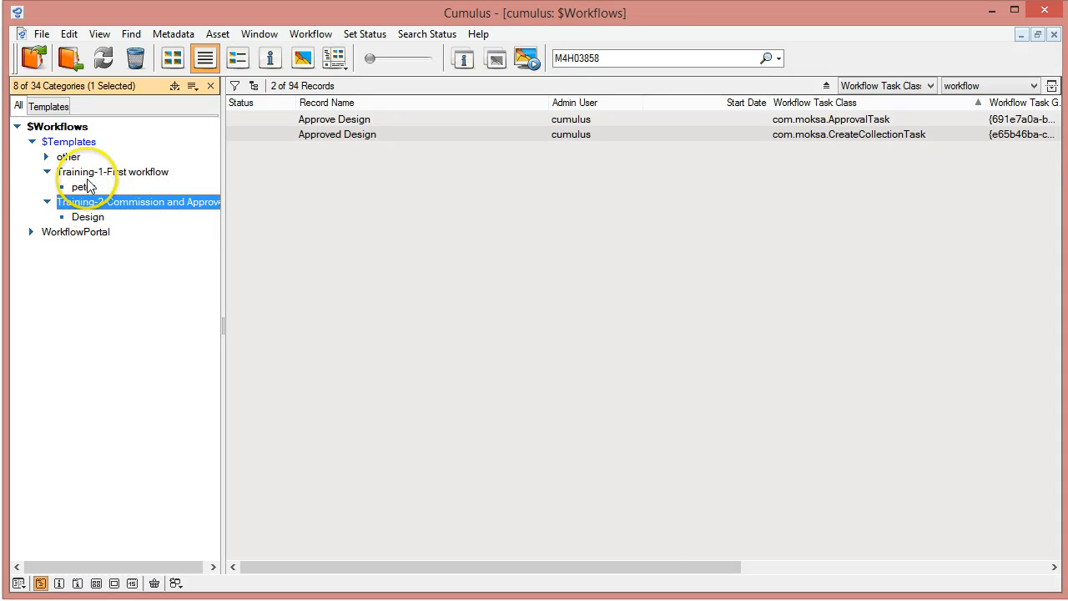
{"action": "left_click", "coordinate": [92, 172]}
{"action": "left_click", "coordinate": [84, 188]}
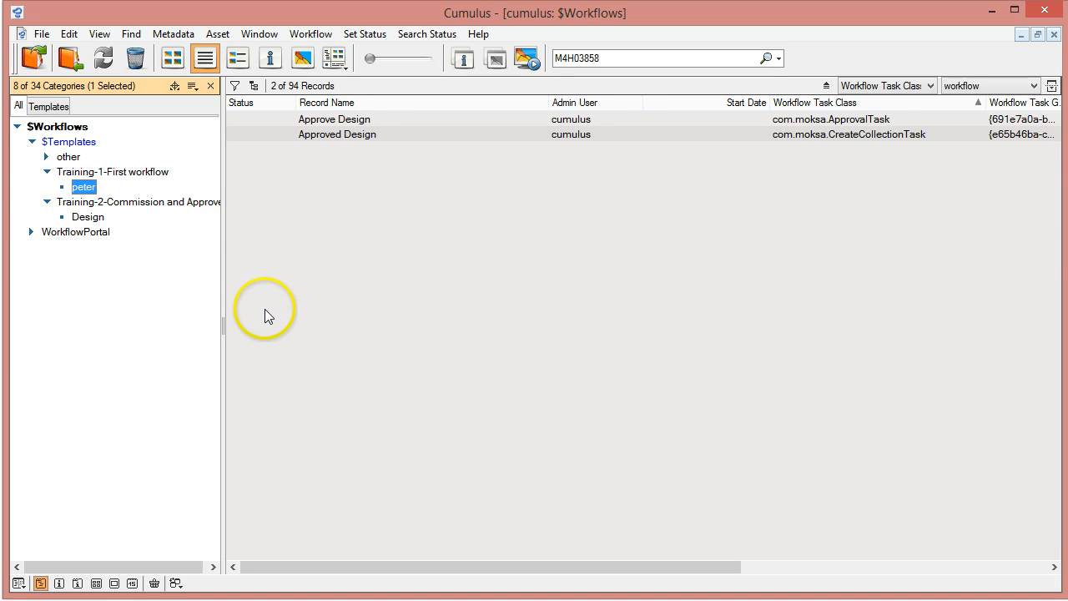
Delete the Design subcategory under the Training-2-Commission and Approve template in the $Templates categories.
{"action": "left_click", "coordinate": [141, 204]}
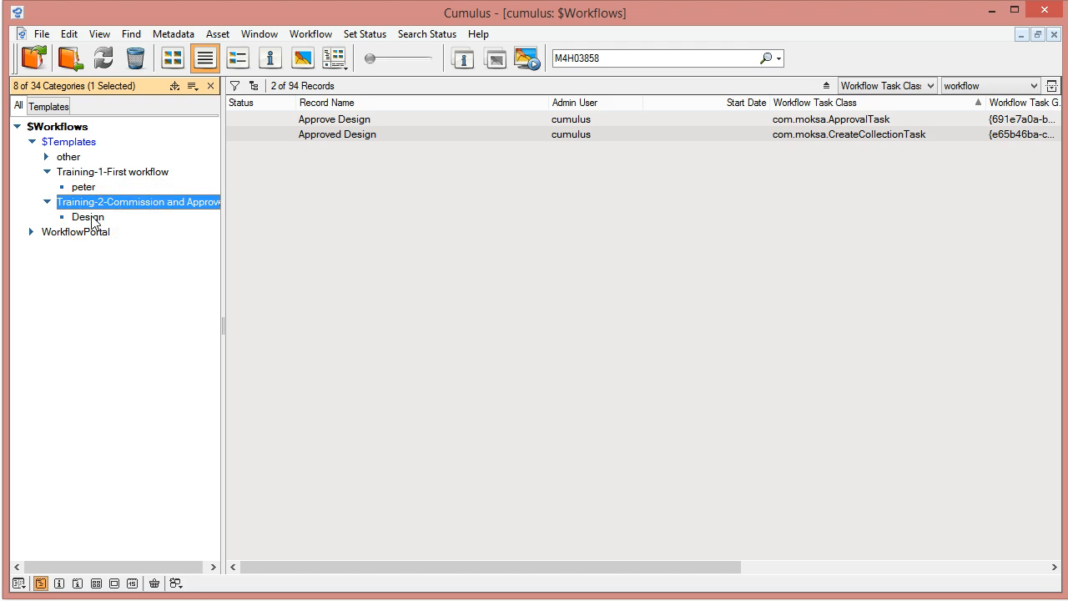
{"action": "left_click", "coordinate": [90, 219]}
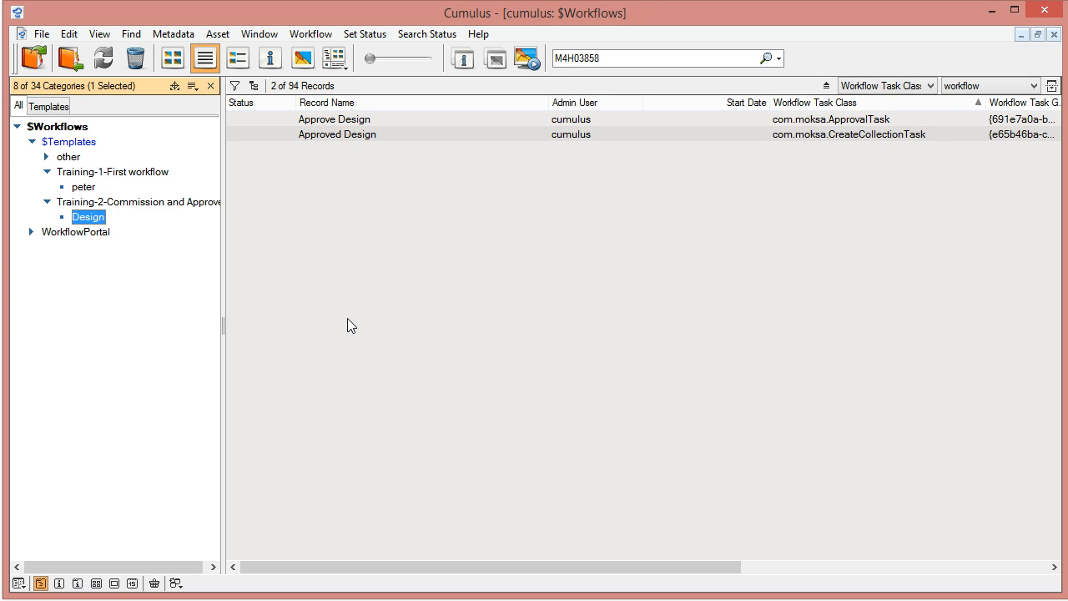
{"action": "left_click", "coordinate": [135, 57]}
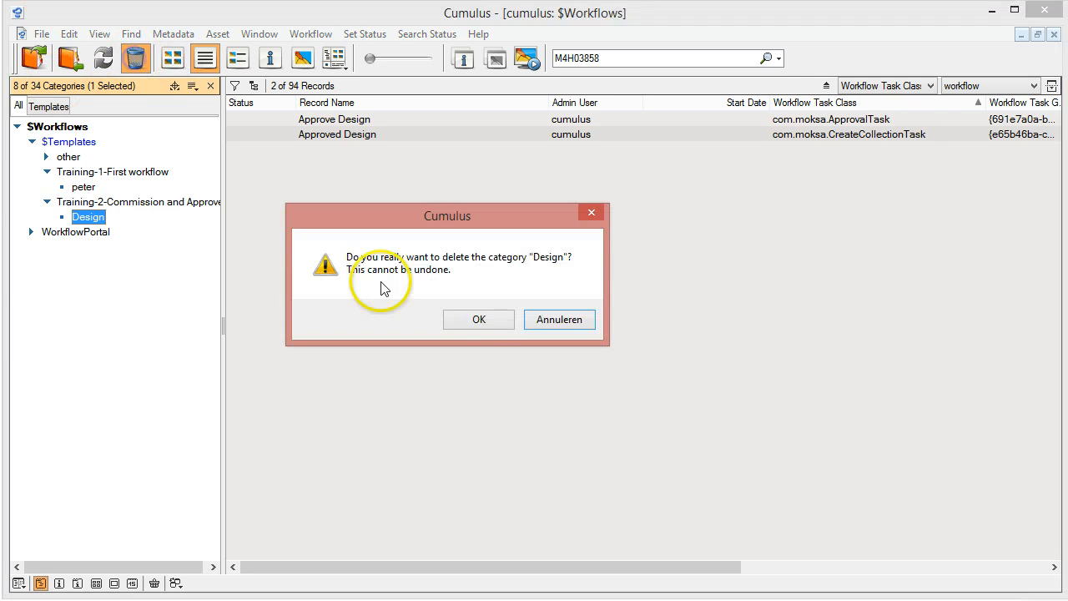
{"action": "left_click", "coordinate": [486, 320]}
{"action": "left_click", "coordinate": [90, 203]}
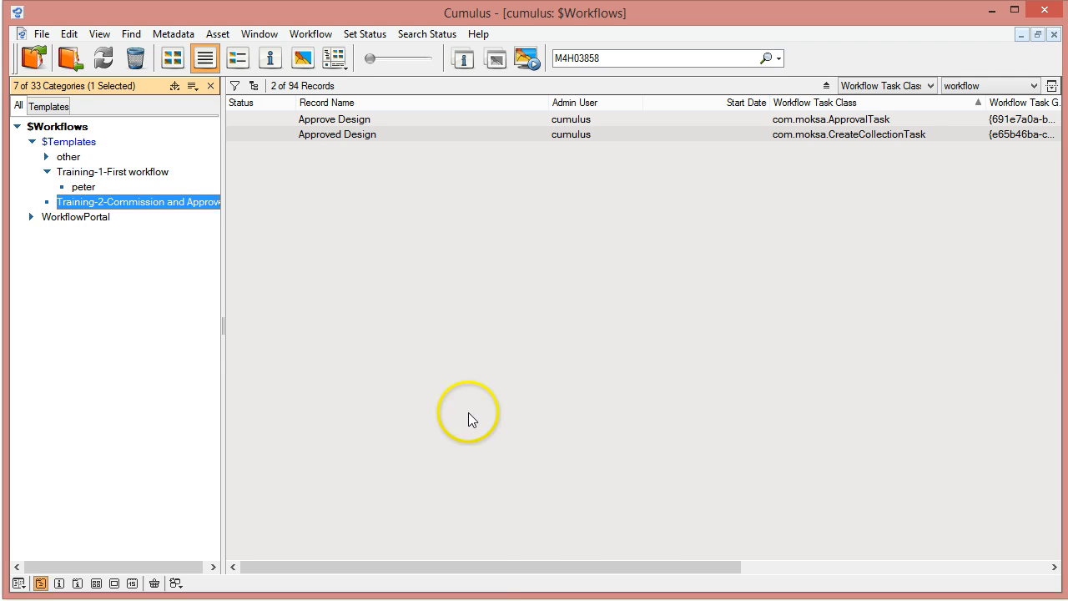
Back in the browser, close the Training-1 configuration and choose the Training-2-Commission and Approve template from the Workflow Portal.
{"action": "mouse_move", "coordinate": [487, 599]}
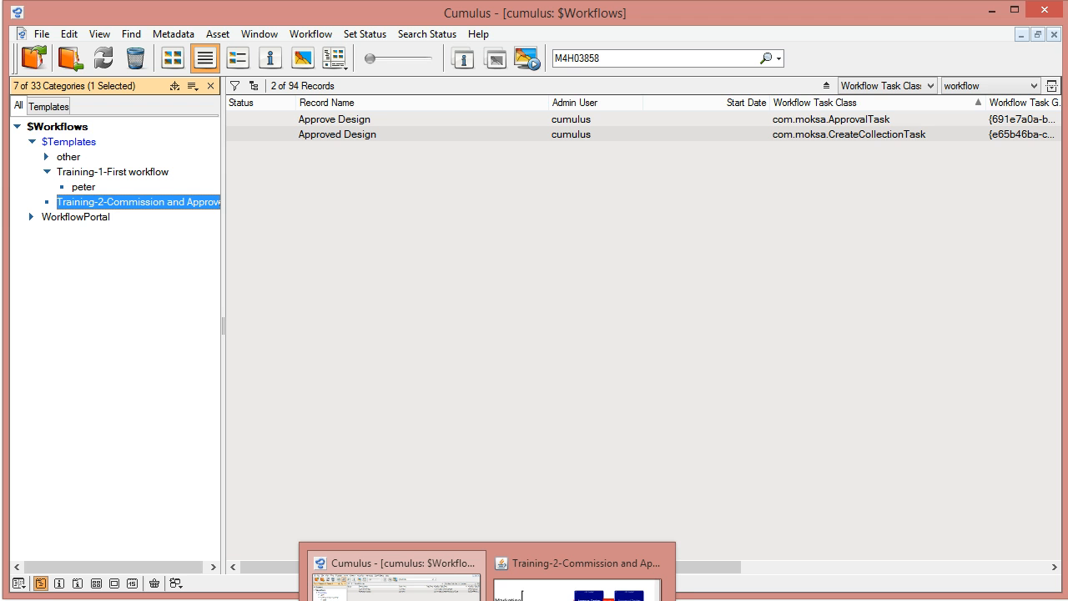
{"action": "left_click", "coordinate": [487, 599]}
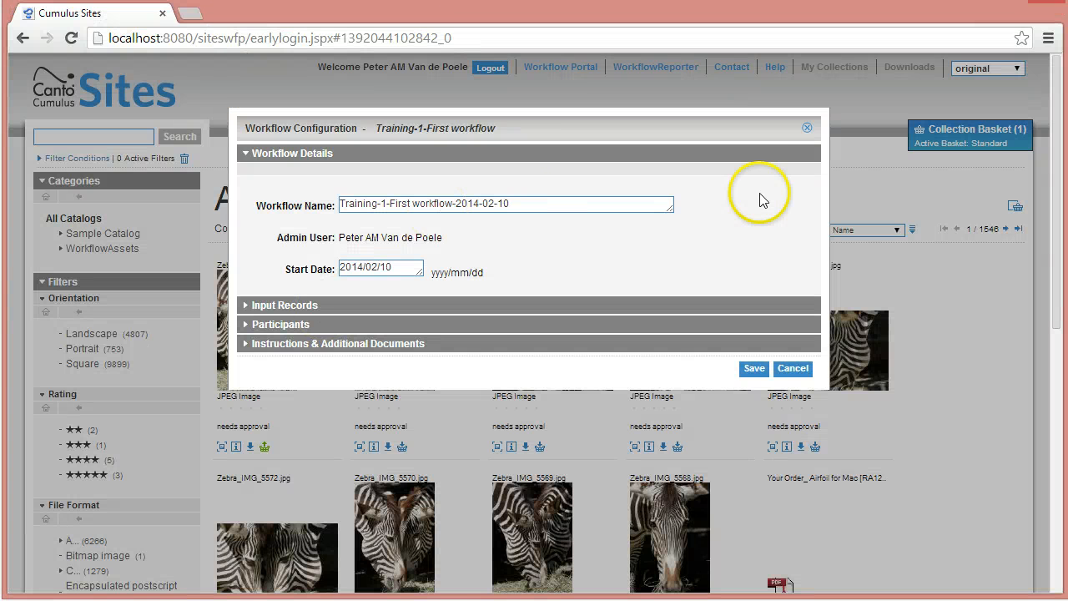
{"action": "left_click", "coordinate": [805, 129]}
{"action": "left_click", "coordinate": [557, 67]}
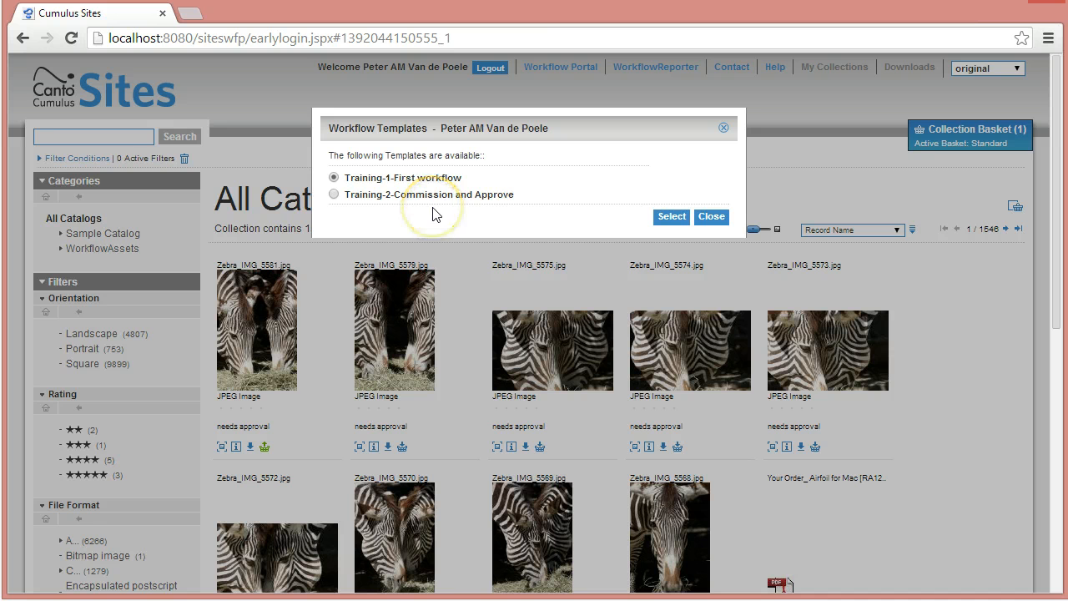
{"action": "left_click", "coordinate": [334, 193]}
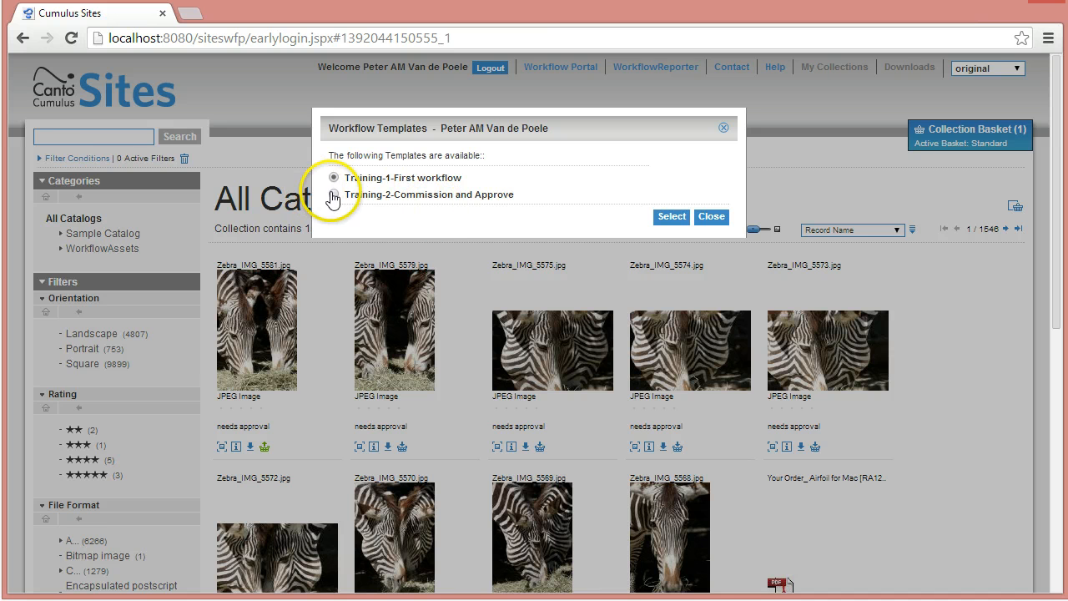
{"action": "left_click", "coordinate": [671, 219]}
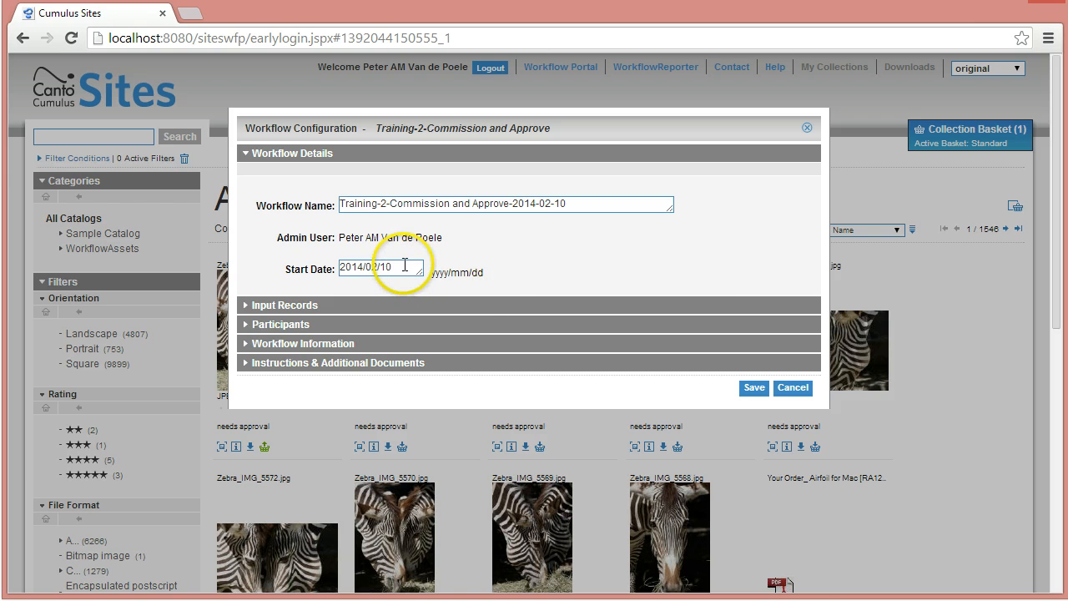
Review the workflow's input record upload options and open its participant settings.
{"action": "left_click", "coordinate": [298, 307]}
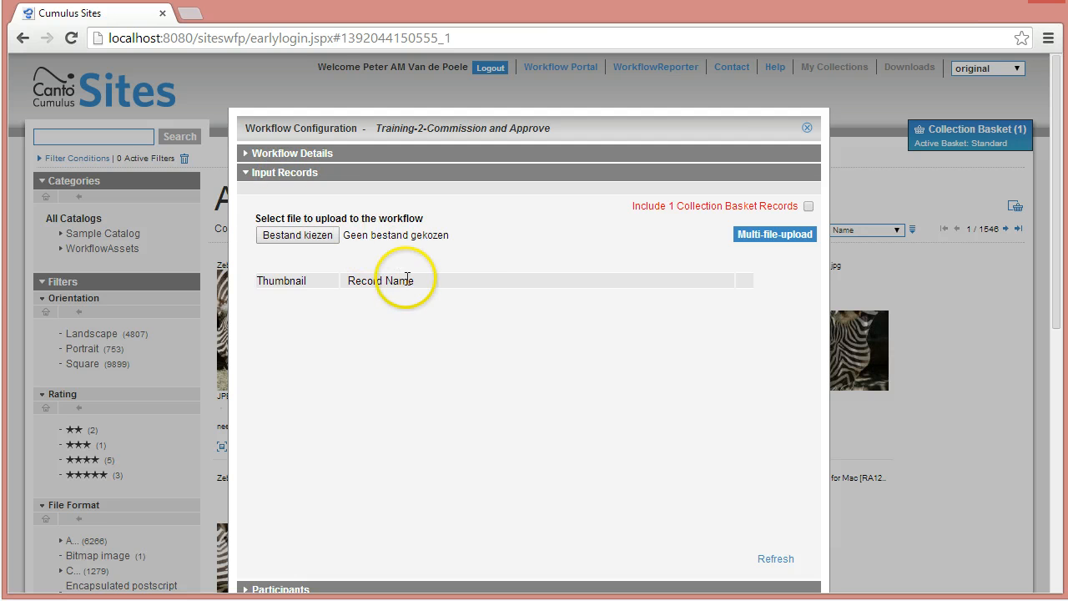
{"action": "scroll", "coordinate": [401, 286], "scroll_direction": "down", "scroll_amount": 2}
{"action": "left_click", "coordinate": [296, 426]}
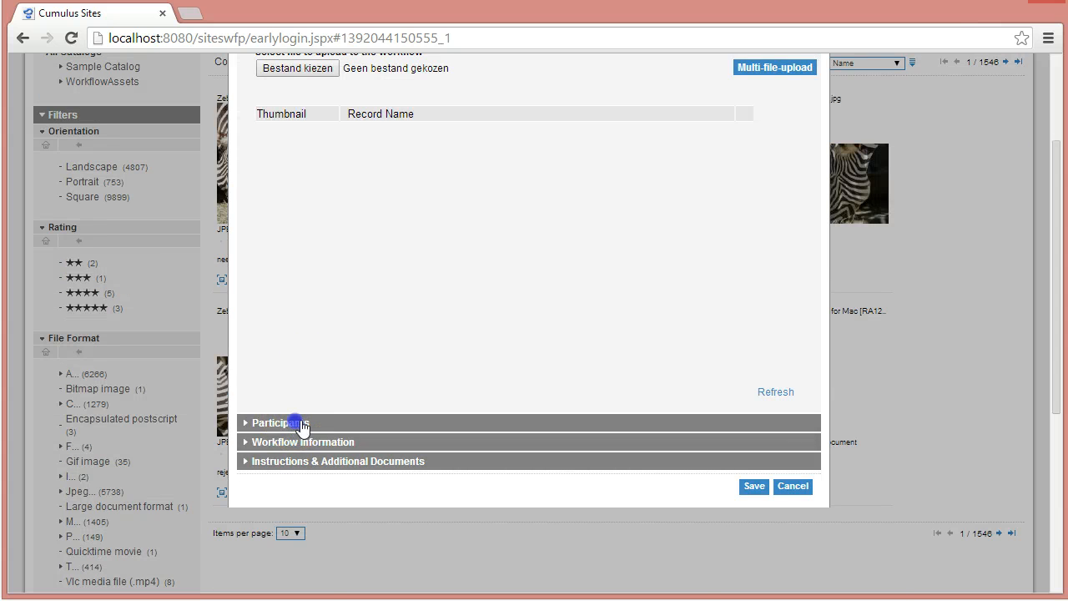
{"action": "scroll", "coordinate": [780, 266], "scroll_direction": "up", "scroll_amount": 1}
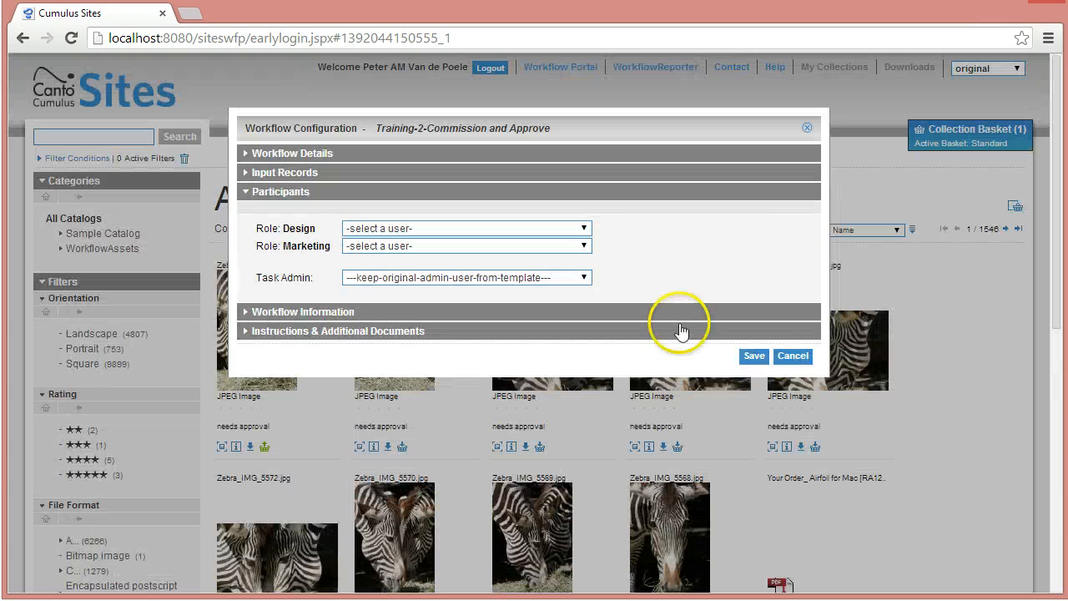
Assign the first listed user to the Design role and the other available user to the Marketing role.
{"action": "left_click", "coordinate": [583, 229]}
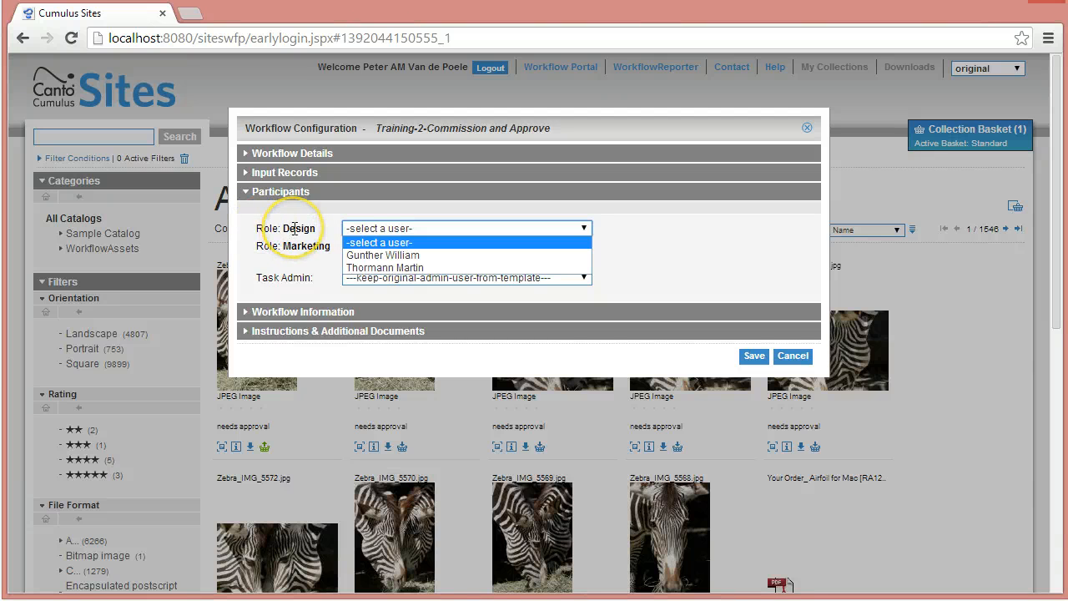
{"action": "left_click", "coordinate": [367, 268]}
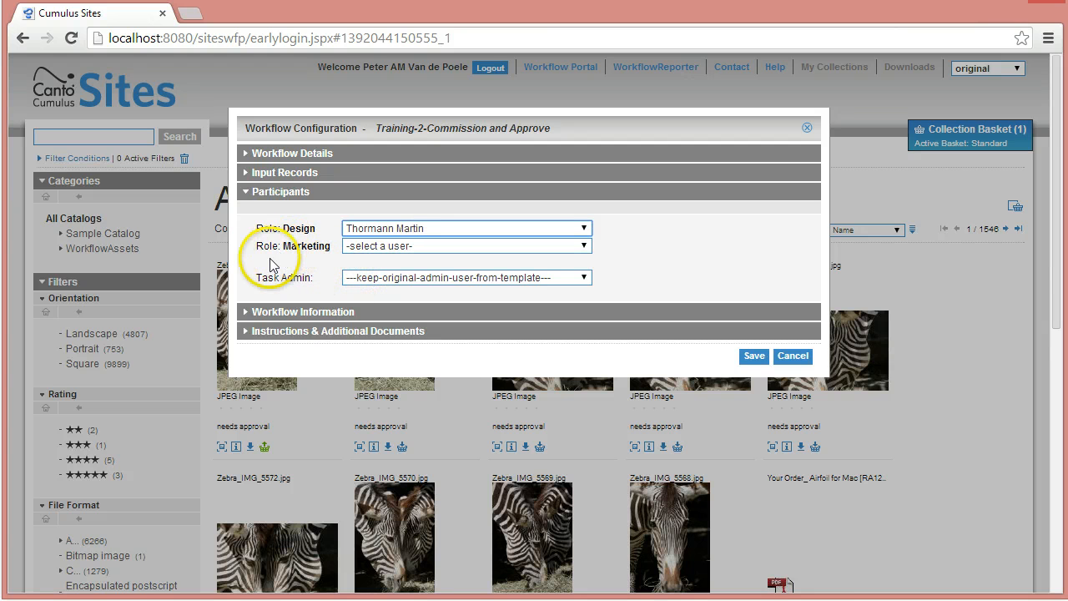
{"action": "left_click", "coordinate": [586, 229]}
{"action": "left_click", "coordinate": [420, 256]}
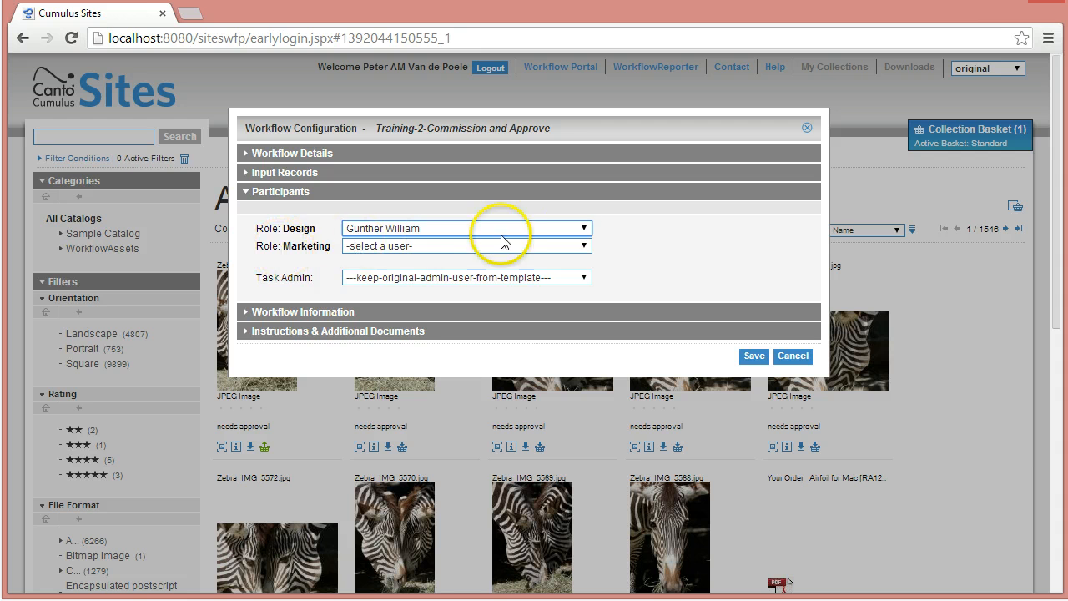
{"action": "left_click", "coordinate": [585, 246]}
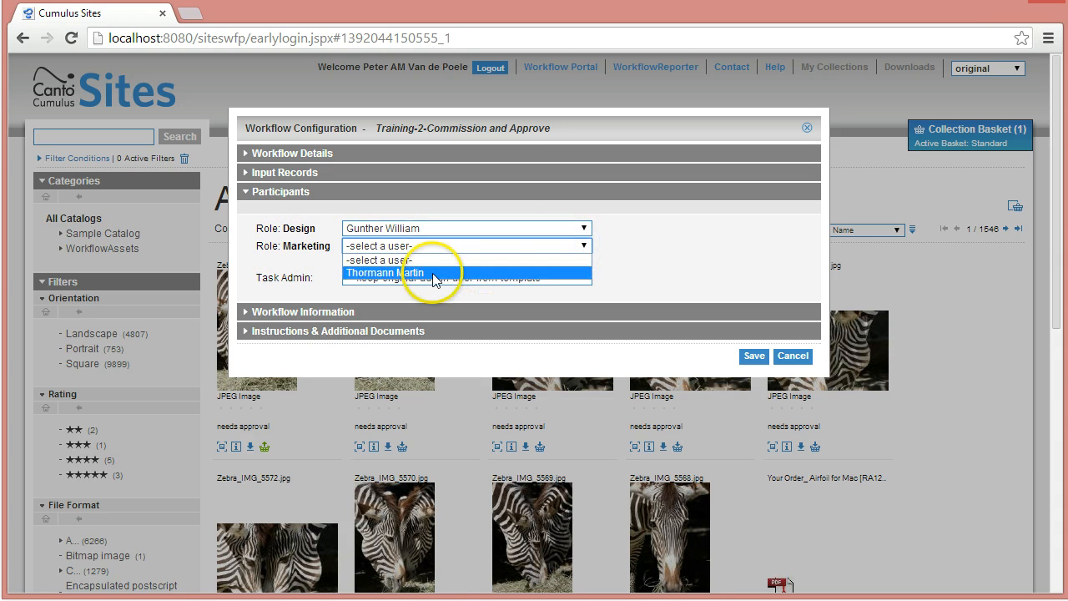
{"action": "left_click", "coordinate": [414, 274]}
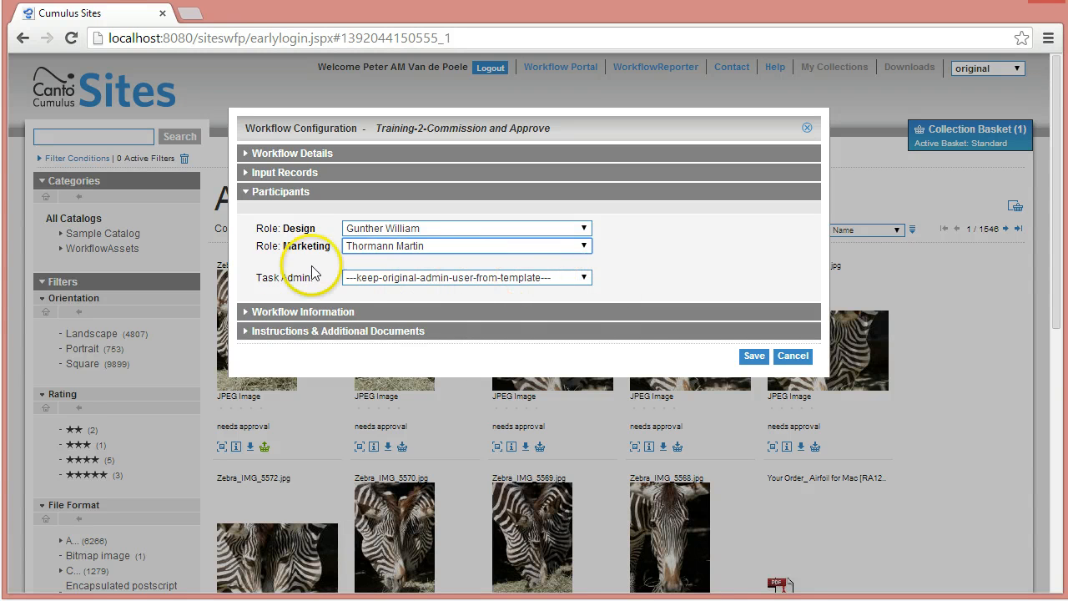
Set the SKU to 12345 in the workflow information and look through the available Plant choices.
{"action": "left_click", "coordinate": [306, 311]}
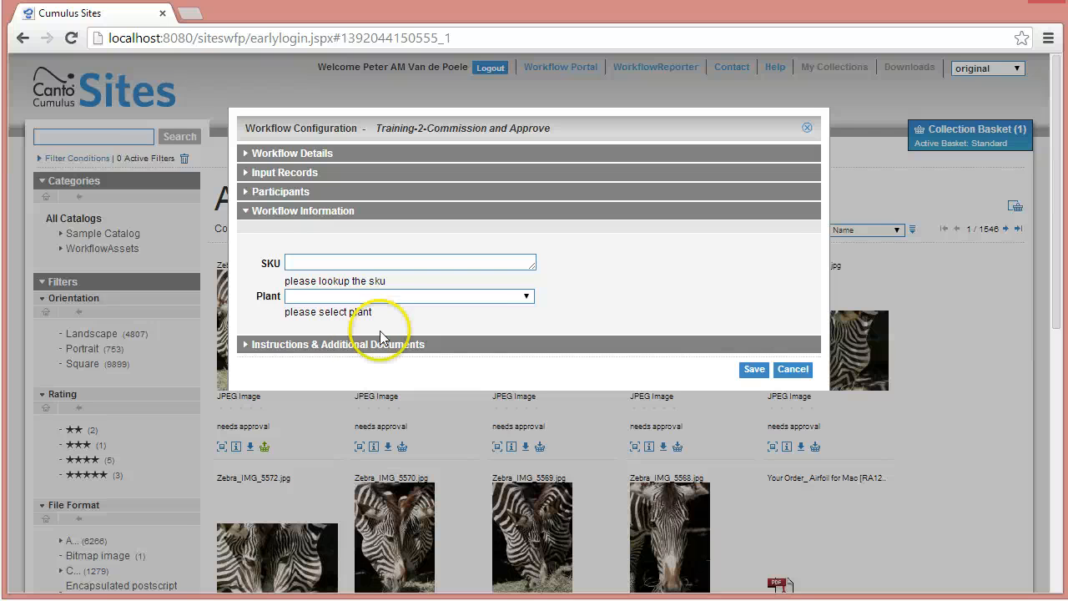
{"action": "left_click", "coordinate": [290, 261]}
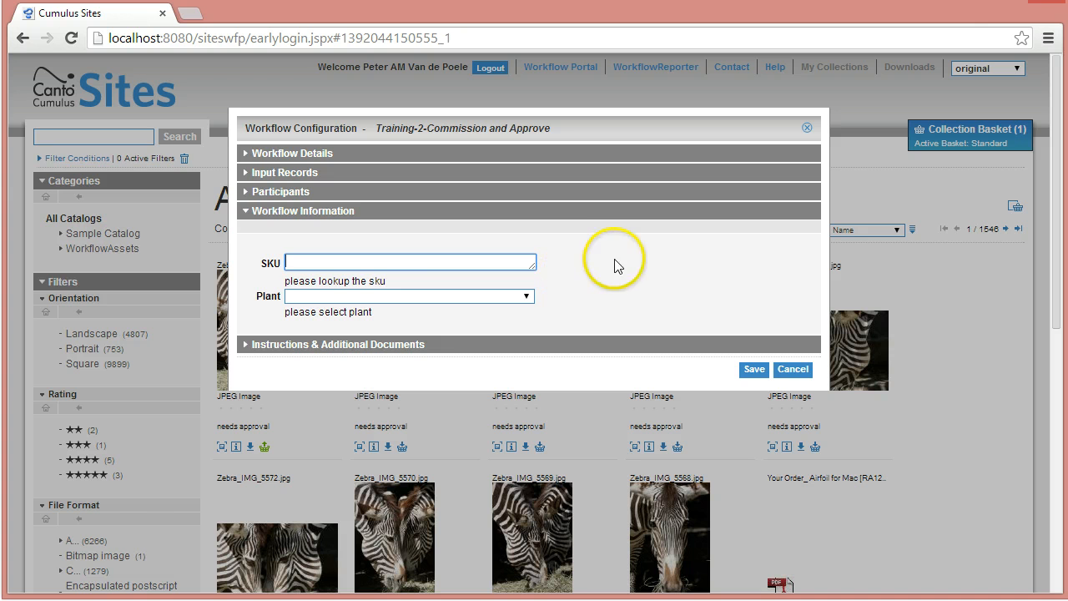
{"action": "left_click", "coordinate": [449, 261]}
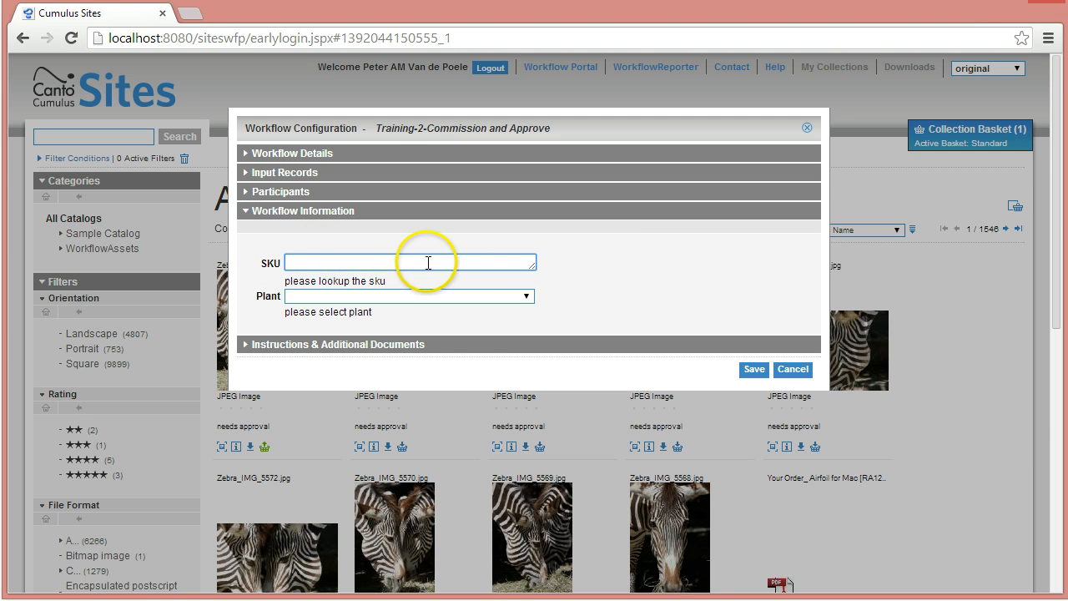
{"action": "type", "text": "12345"}
{"action": "left_click", "coordinate": [526, 296]}
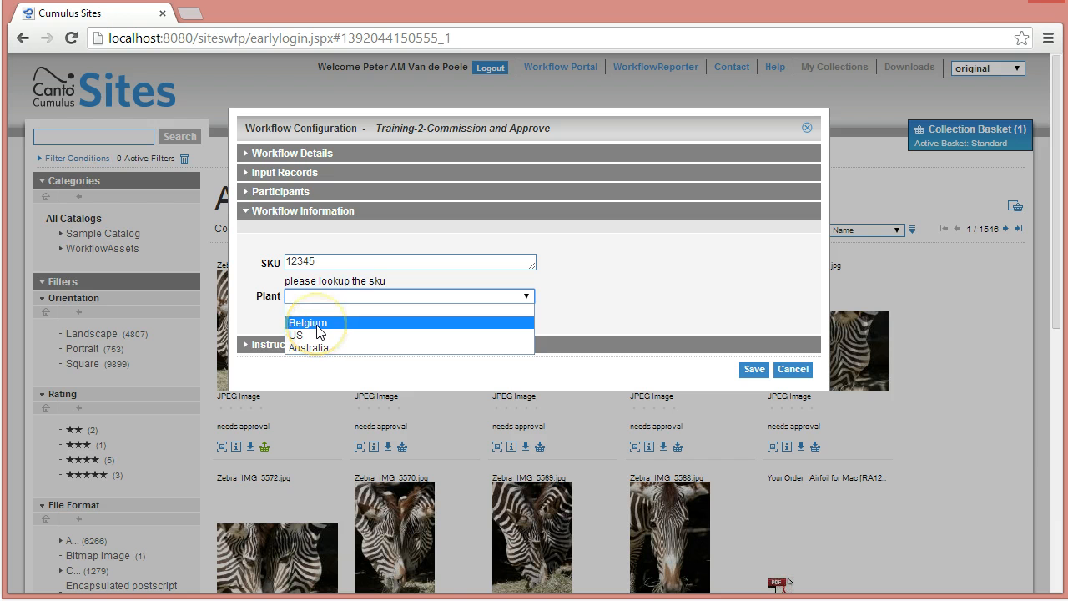
{"action": "left_click", "coordinate": [261, 307]}
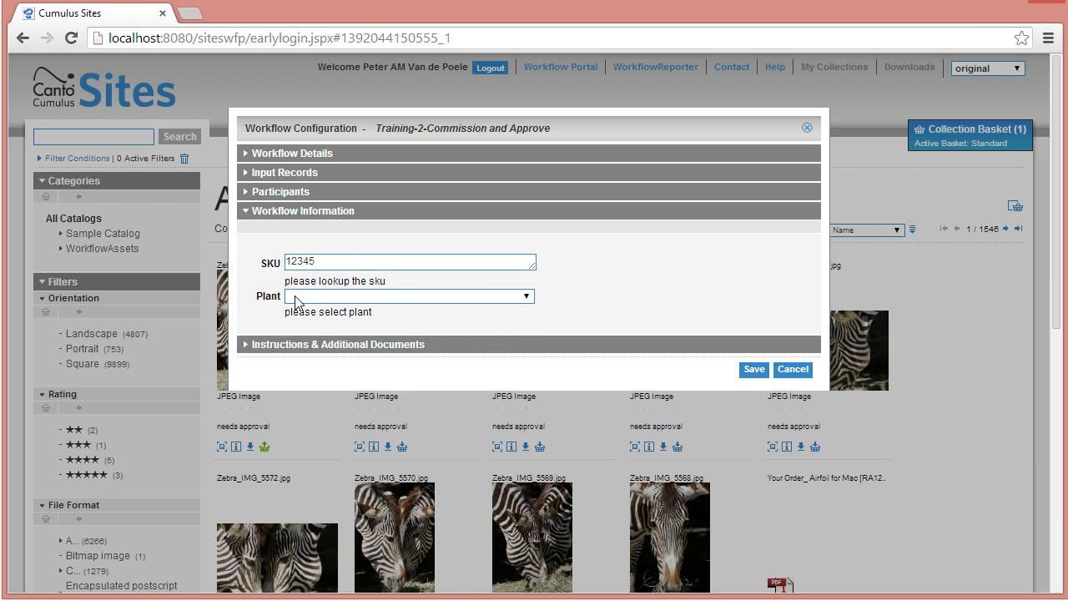
Set the Plant to Belgium and enter "Please create fly for new product" as the workflow instructions.
{"action": "left_click", "coordinate": [525, 295]}
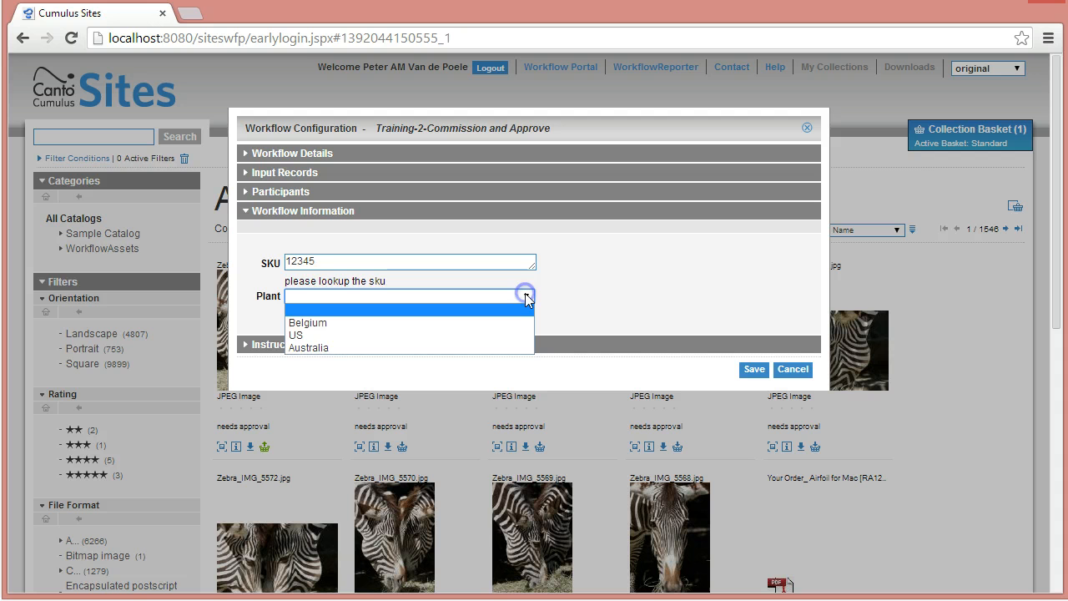
{"action": "left_click", "coordinate": [337, 324]}
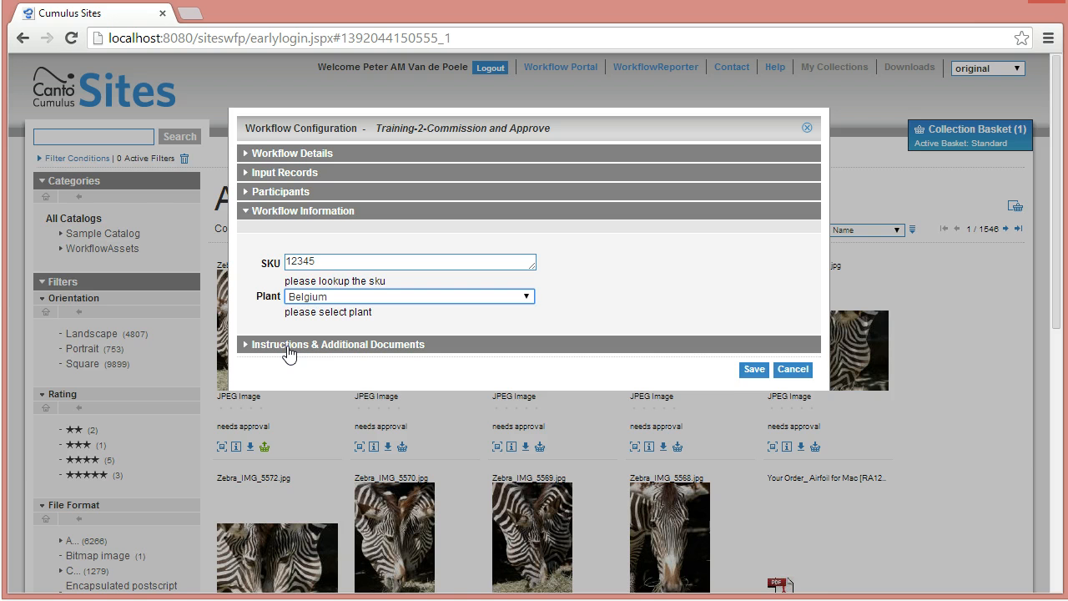
{"action": "left_click", "coordinate": [290, 350]}
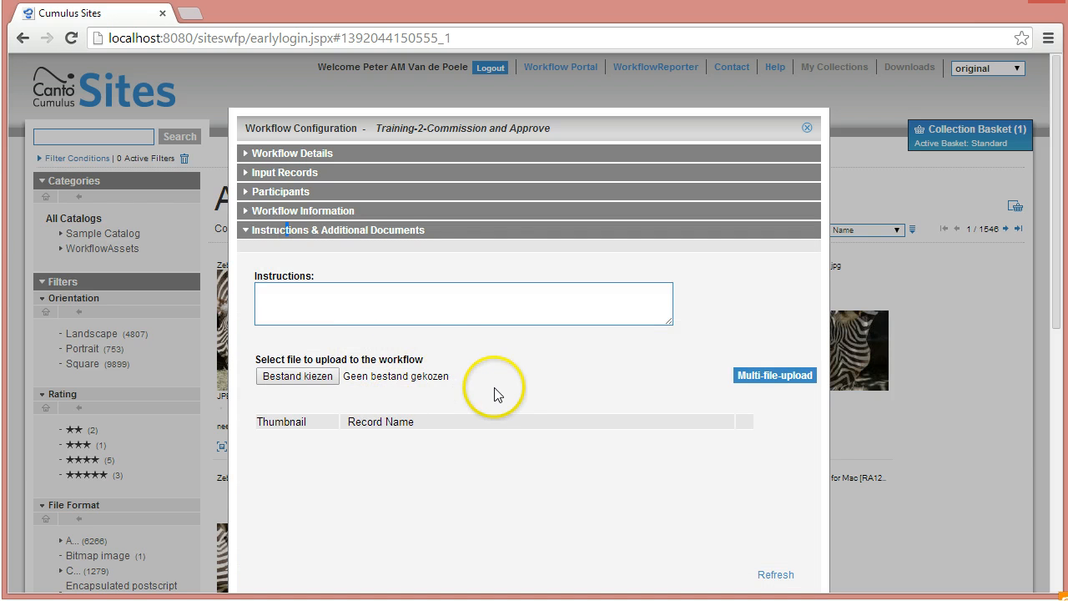
{"action": "left_click", "coordinate": [416, 308]}
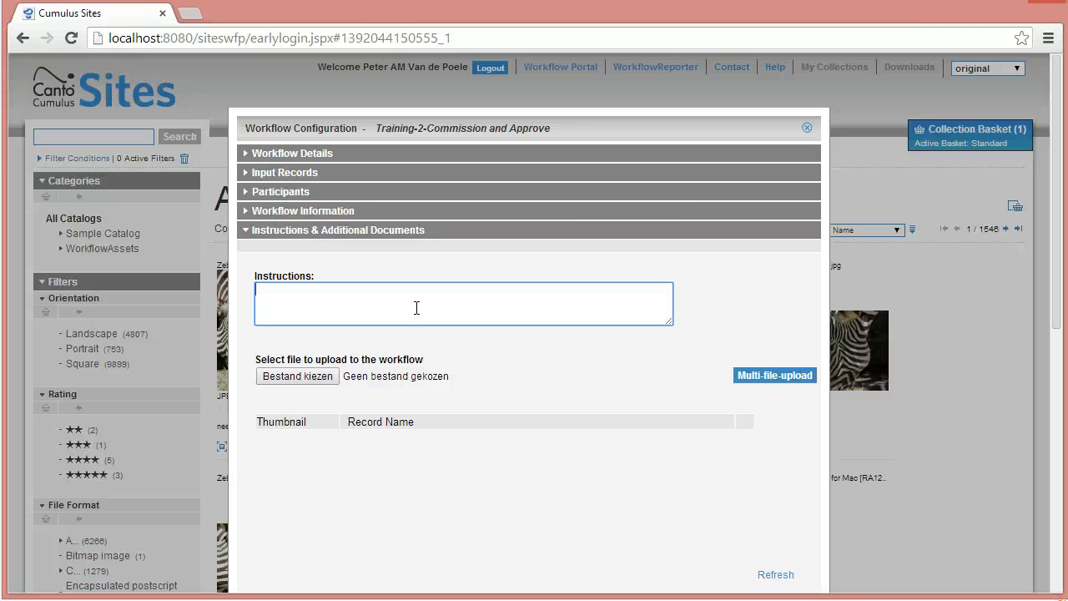
{"action": "type", "text": "Please create fly for "}
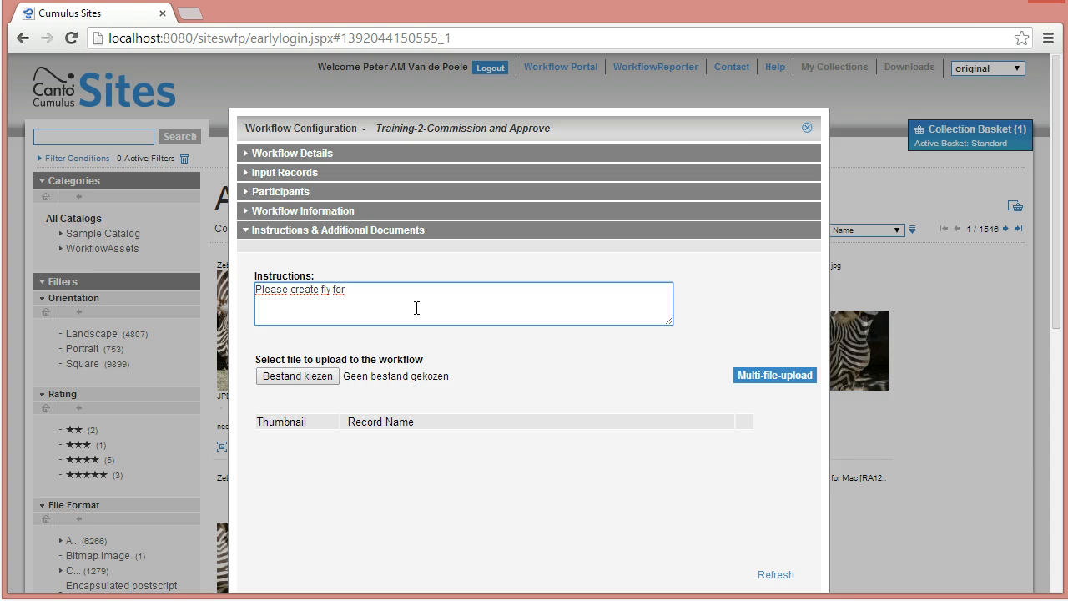
{"action": "type", "text": "new product"}
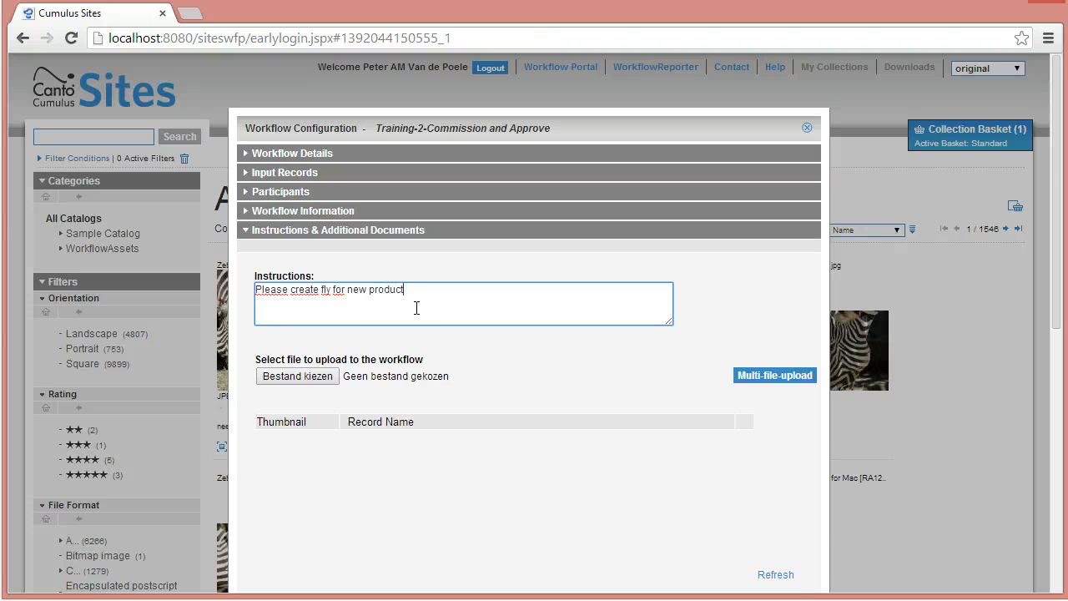
Attach MainFlow_1.pdf from the desktop as an additional document using the multi-file upload.
{"action": "left_click", "coordinate": [755, 377]}
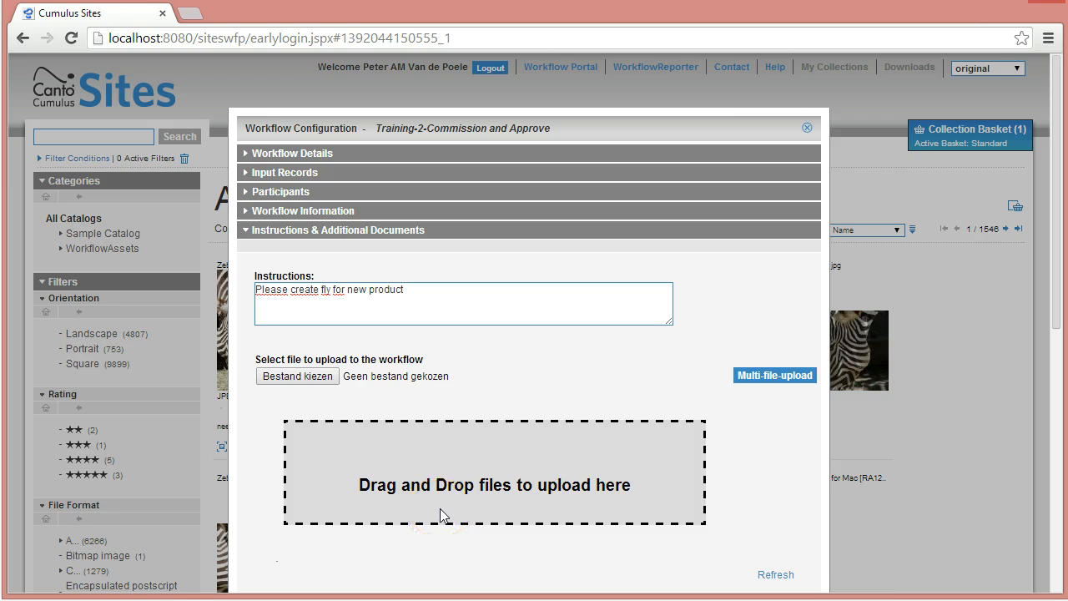
{"action": "left_click", "coordinate": [314, 413]}
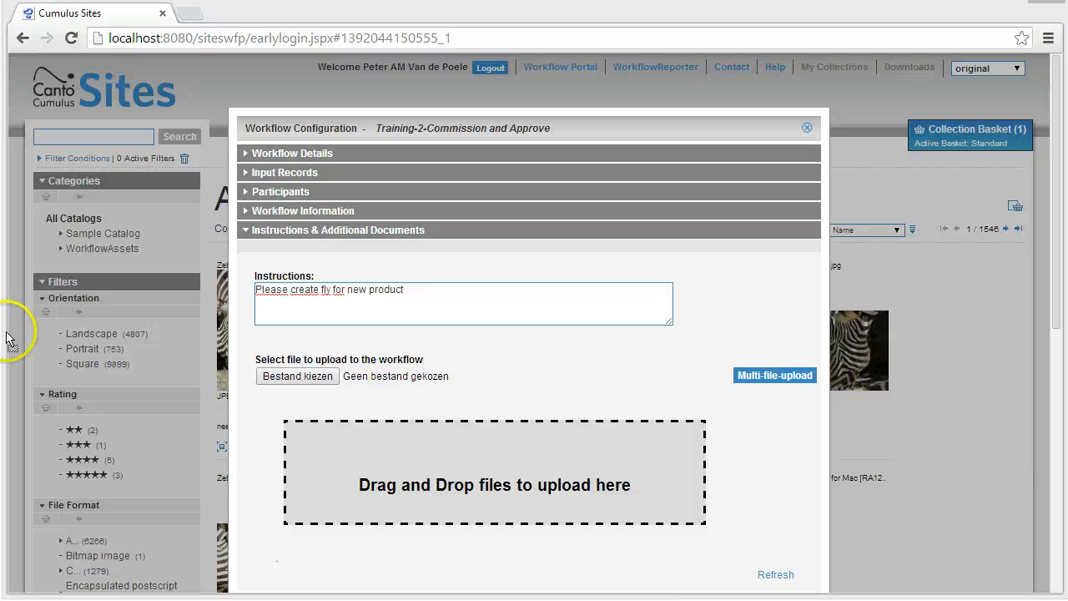
{"action": "left_click_drag", "start_coordinate": [9, 334], "coordinate": [373, 463]}
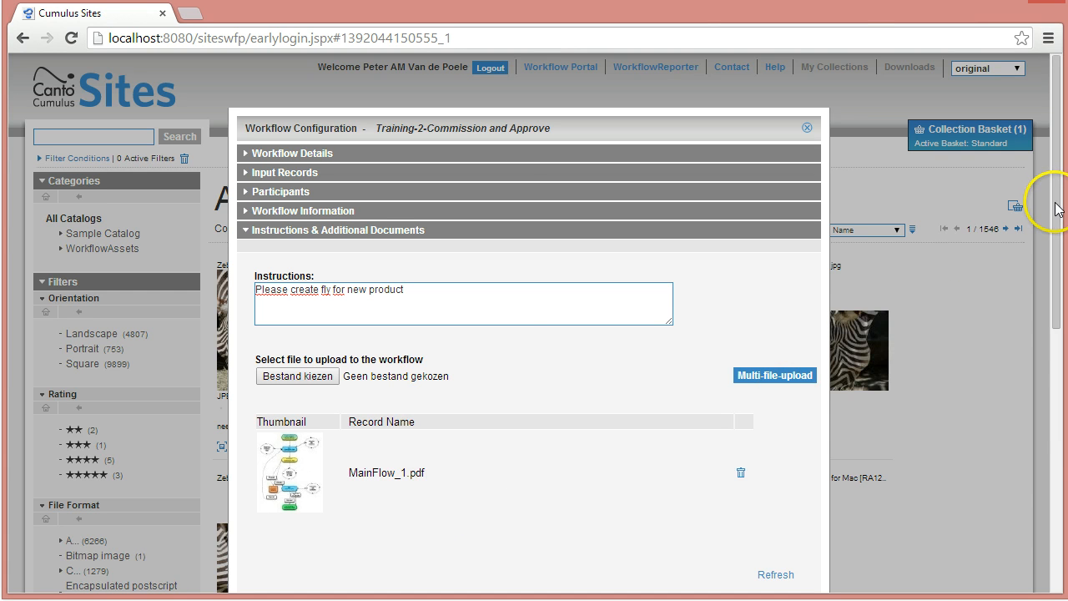
Save the workflow configuration, review the request overview, and submit it to start the workflow, closing the confirmation.
{"action": "left_click_drag", "start_coordinate": [1056, 207], "coordinate": [1066, 265]}
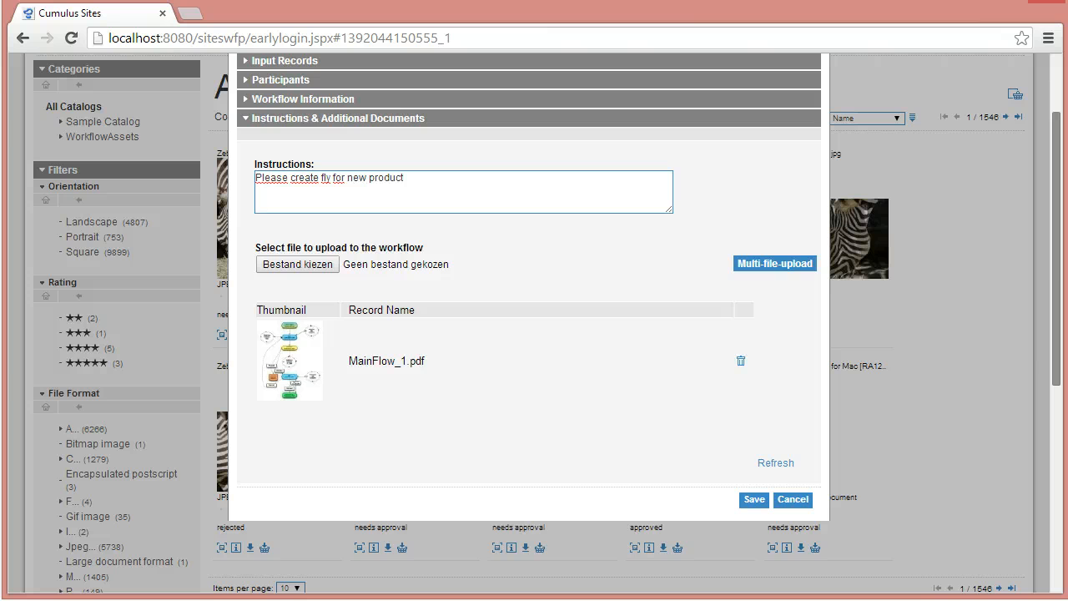
{"action": "left_click", "coordinate": [752, 500]}
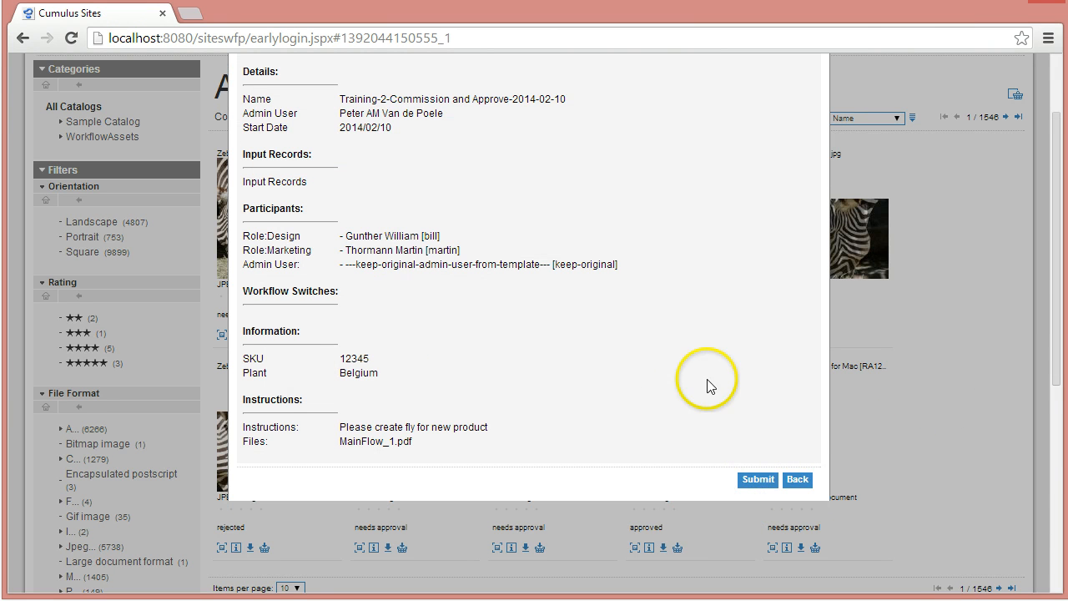
{"action": "left_click_drag", "start_coordinate": [1056, 374], "coordinate": [1058, 326]}
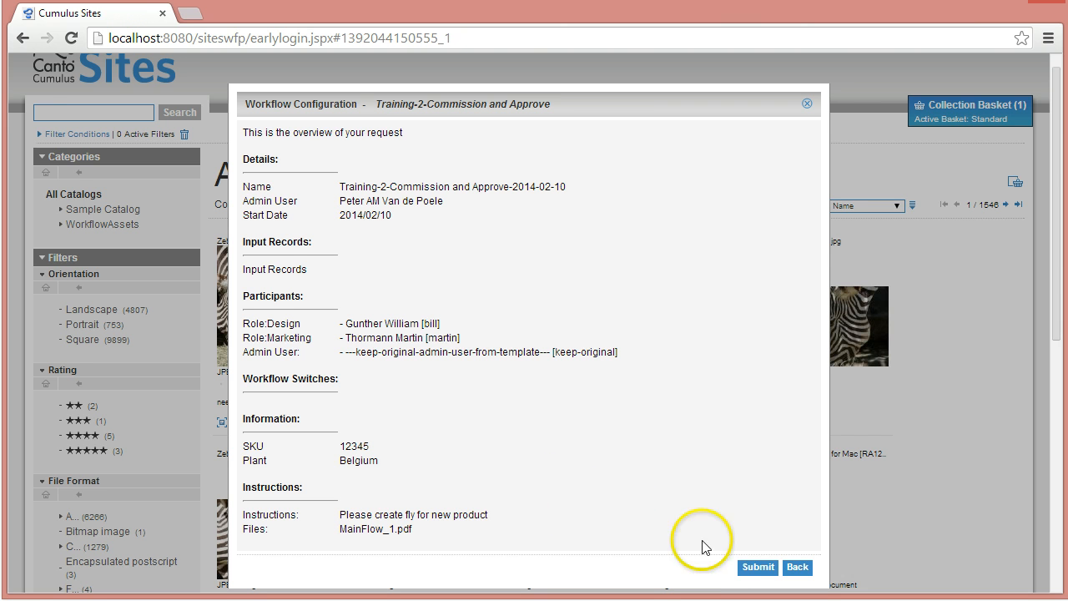
{"action": "left_click", "coordinate": [765, 569]}
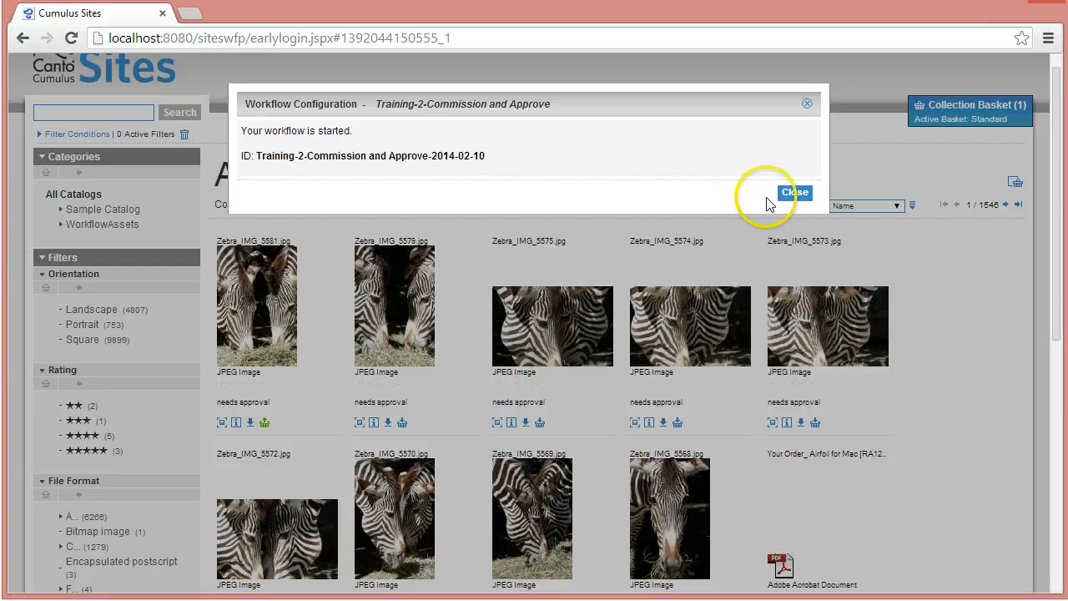
{"action": "left_click", "coordinate": [792, 197]}
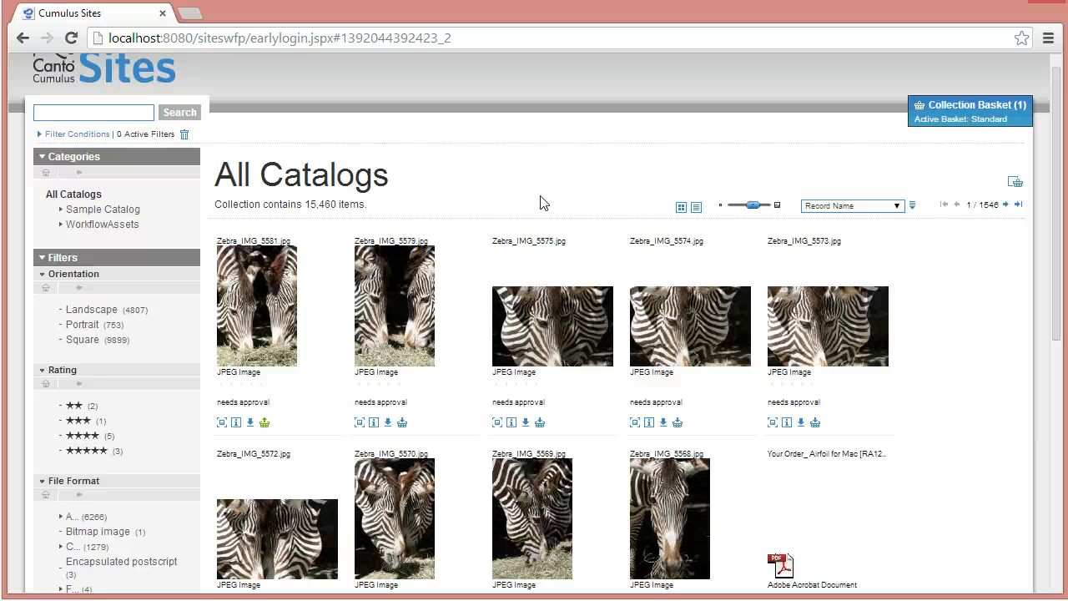
{"action": "scroll", "coordinate": [758, 172], "scroll_direction": "up", "scroll_amount": 1}
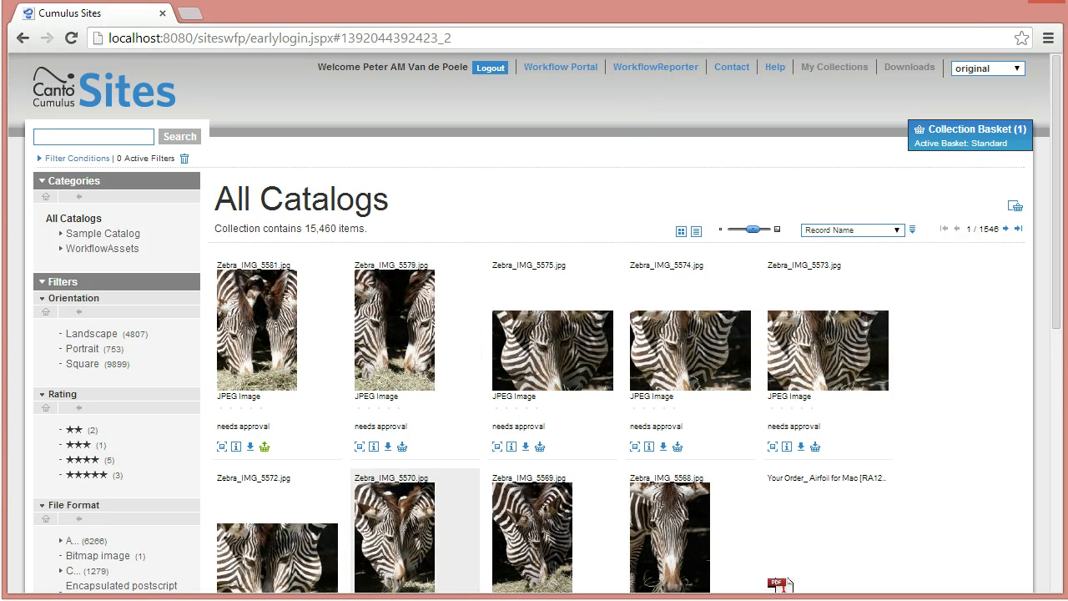
Switch to Thunderbird, fetch new mail for the Design participant's account, and show its inbox.
{"action": "left_click", "coordinate": [382, 600]}
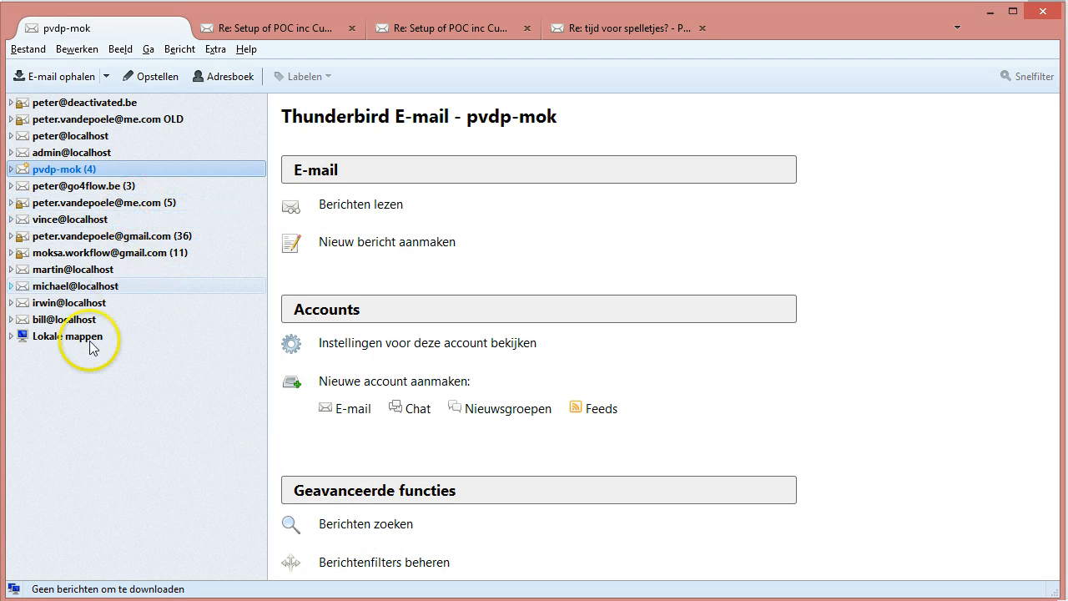
{"action": "left_click", "coordinate": [56, 319]}
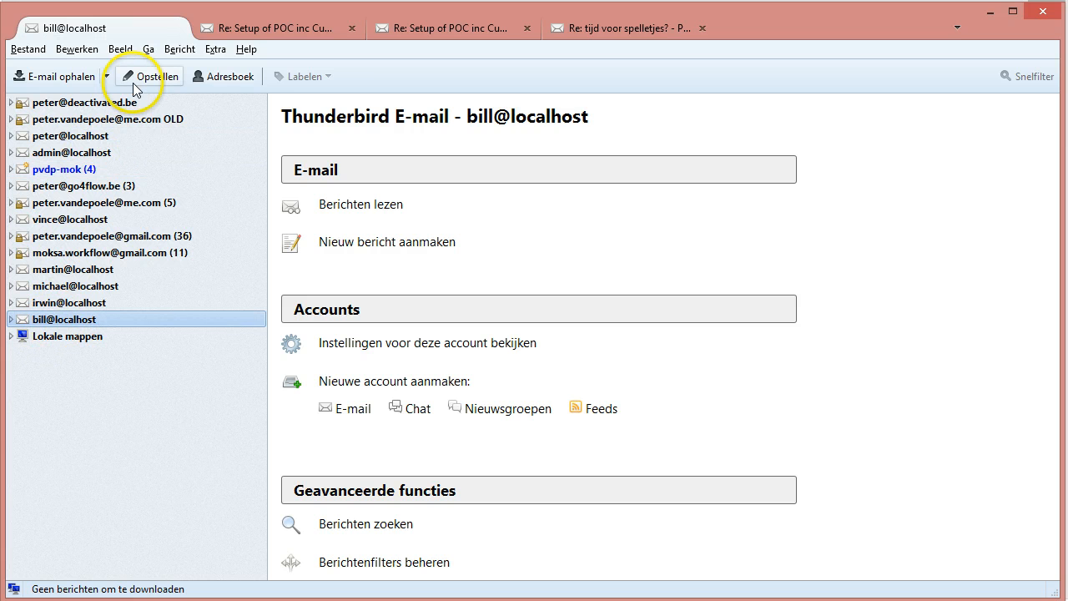
{"action": "left_click", "coordinate": [87, 80]}
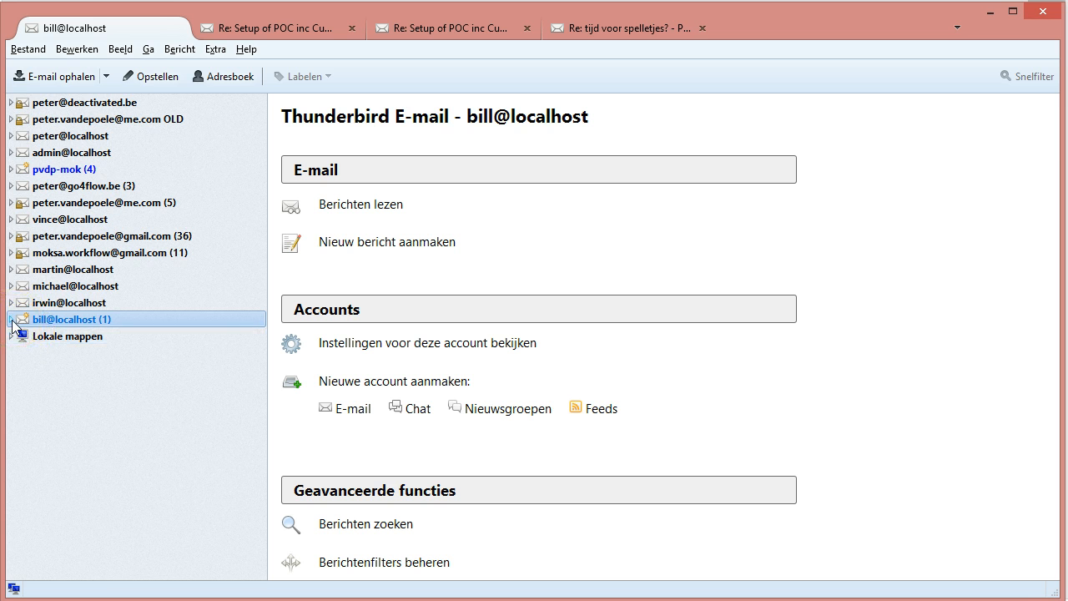
{"action": "left_click", "coordinate": [11, 319]}
{"action": "left_click", "coordinate": [50, 337]}
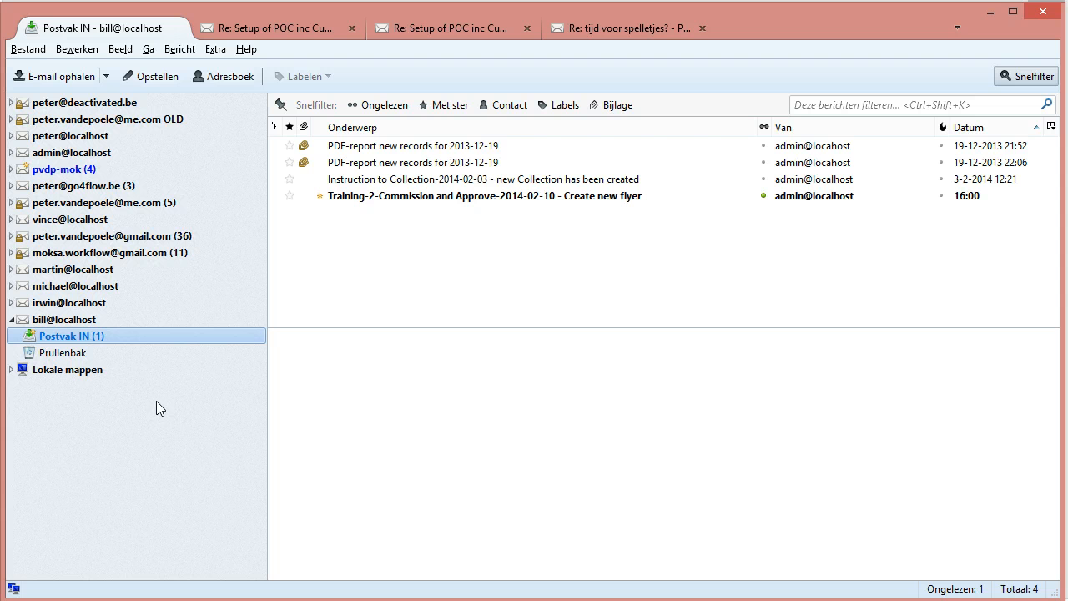
Read the "Create new flyer" message for the Training-2 workflow and follow its link to the Commissioned Work app.
{"action": "left_click", "coordinate": [380, 194]}
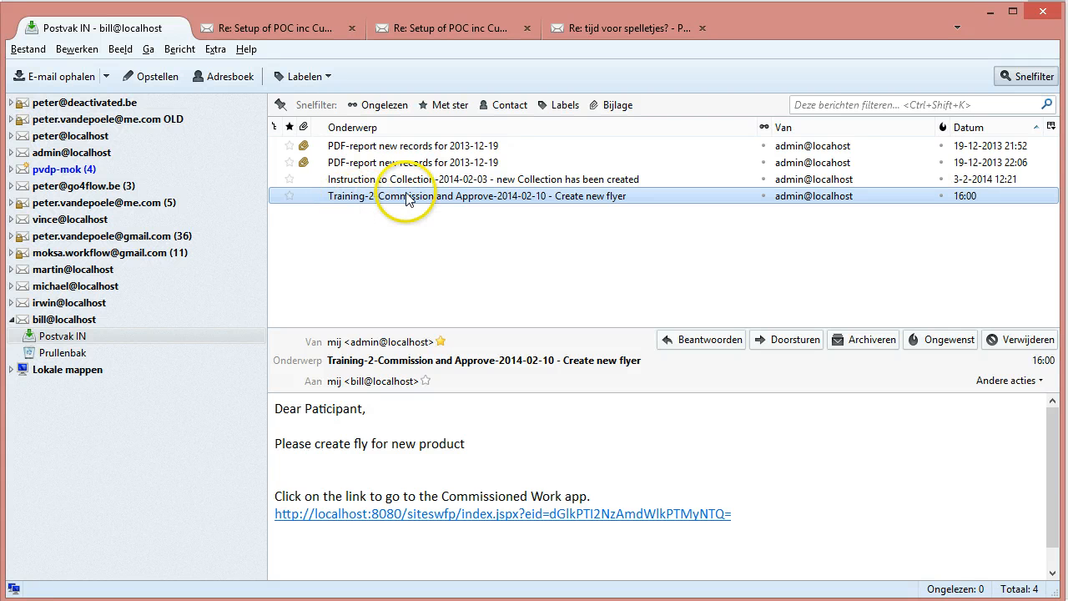
{"action": "left_click", "coordinate": [277, 406]}
{"action": "left_click_drag", "start_coordinate": [275, 407], "coordinate": [393, 410]}
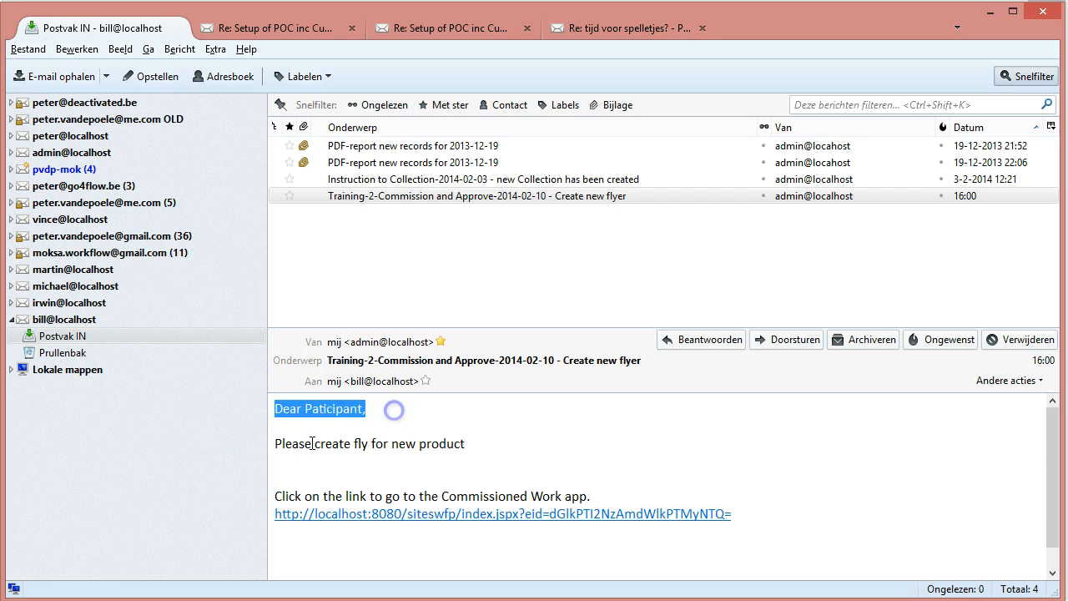
{"action": "left_click", "coordinate": [272, 486]}
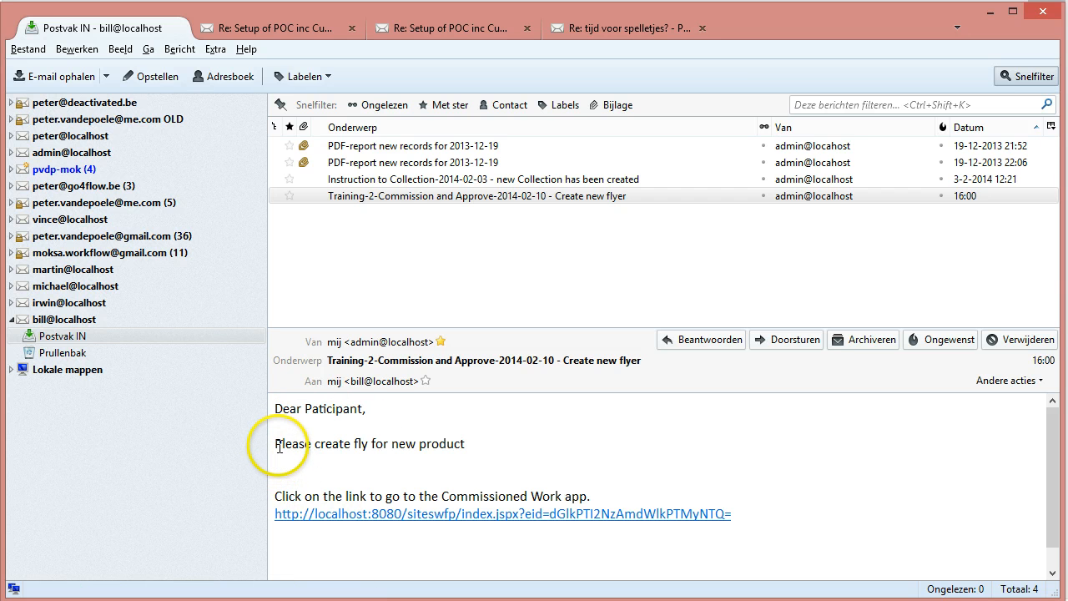
{"action": "left_click_drag", "start_coordinate": [276, 446], "coordinate": [480, 447]}
{"action": "left_click", "coordinate": [521, 448]}
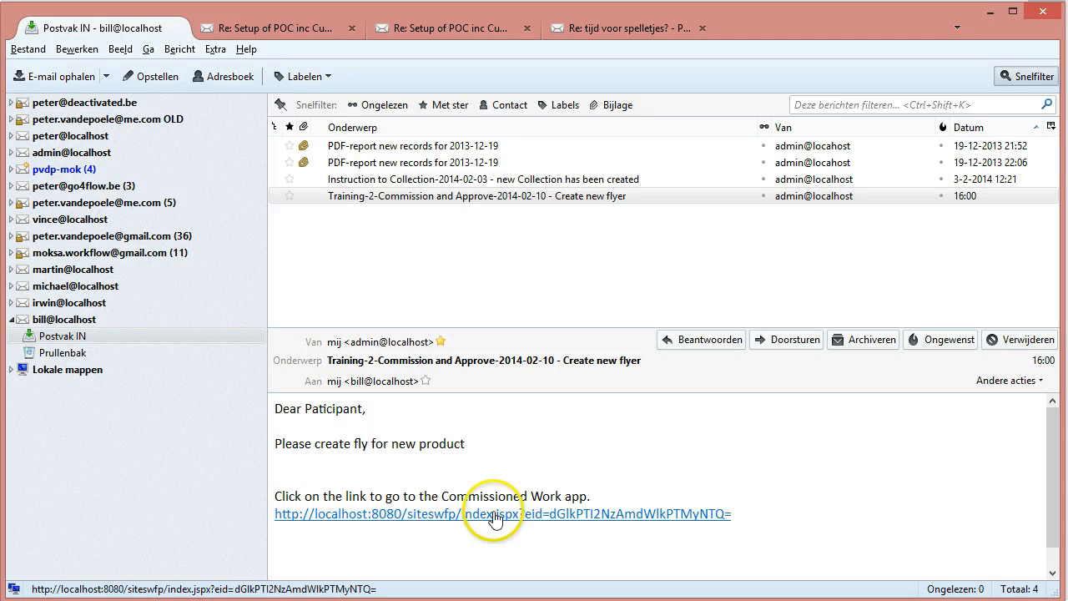
{"action": "left_click", "coordinate": [573, 514]}
{"action": "left_click", "coordinate": [447, 317]}
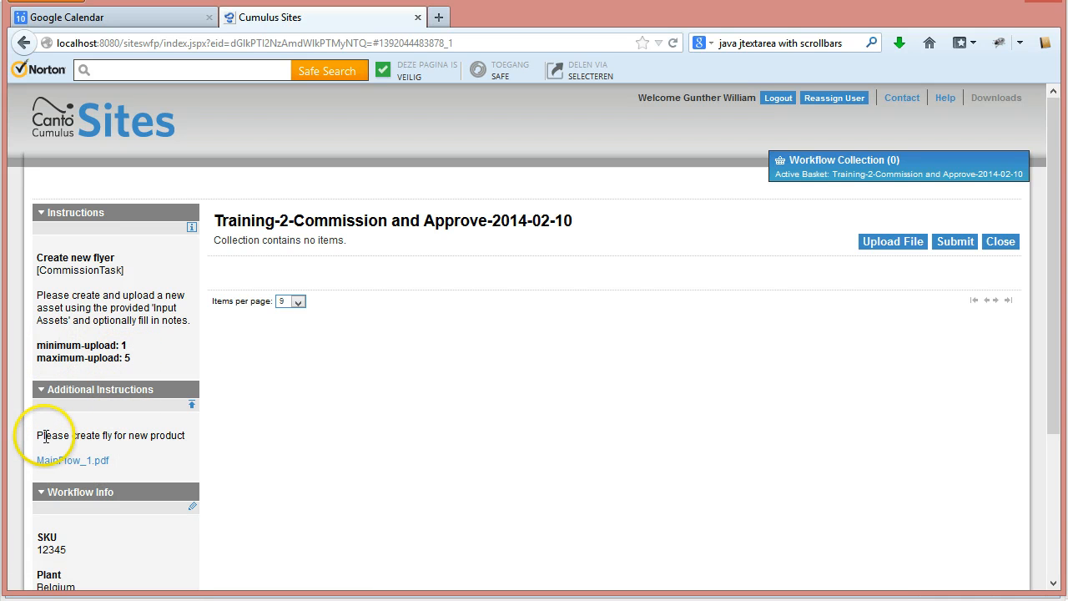
Examine the task's additional instructions, the attached MainFlow_1.pdf link, and the workflow info on the commission page.
{"action": "left_click_drag", "start_coordinate": [39, 435], "coordinate": [150, 434]}
{"action": "left_click", "coordinate": [145, 458]}
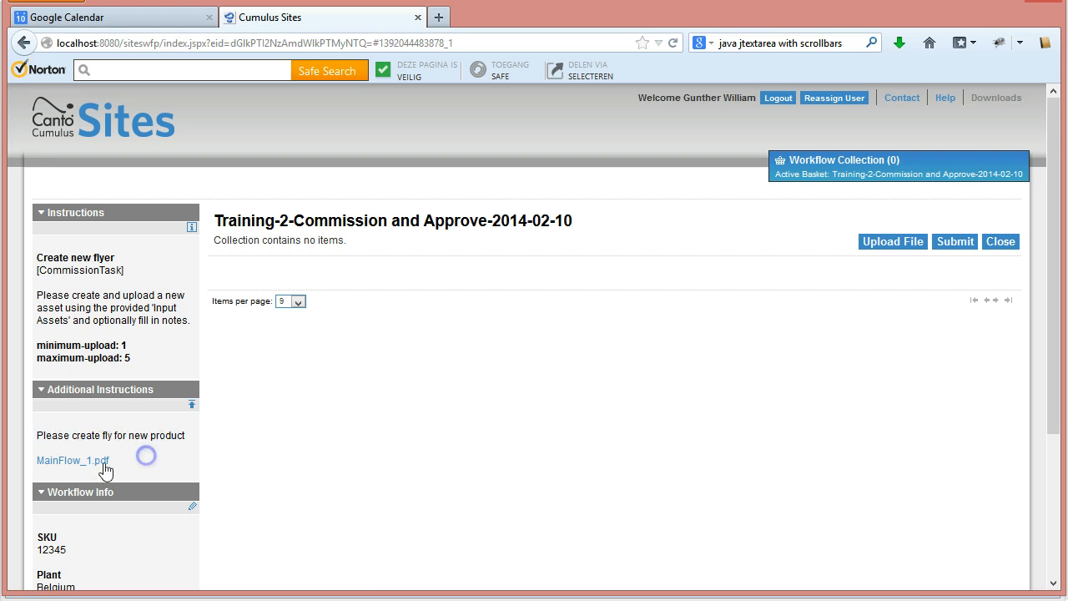
{"action": "left_click", "coordinate": [88, 467]}
{"action": "left_click", "coordinate": [70, 466]}
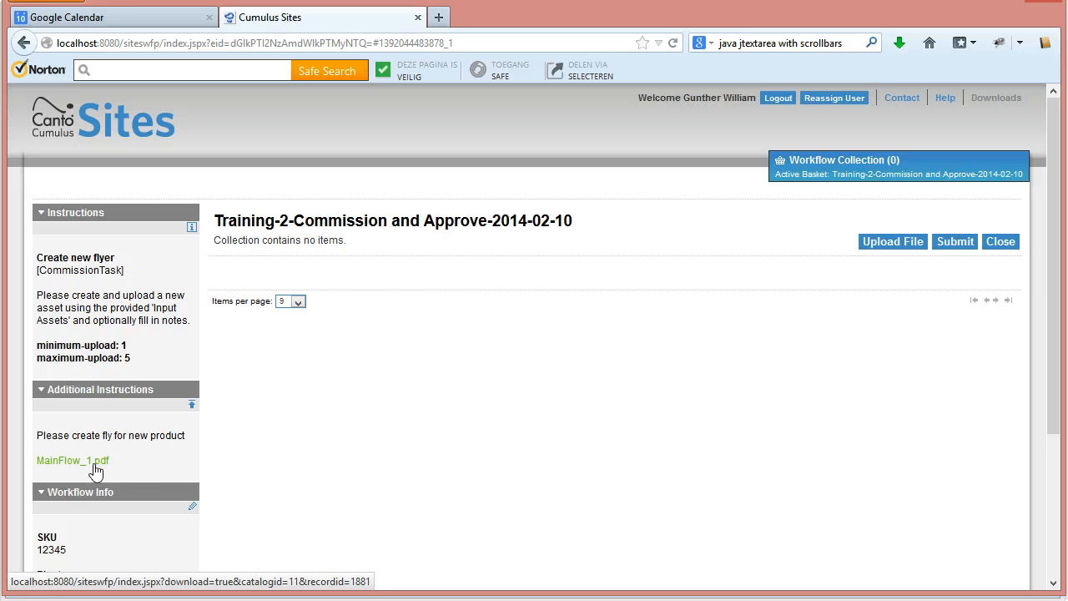
{"action": "left_click", "coordinate": [127, 466]}
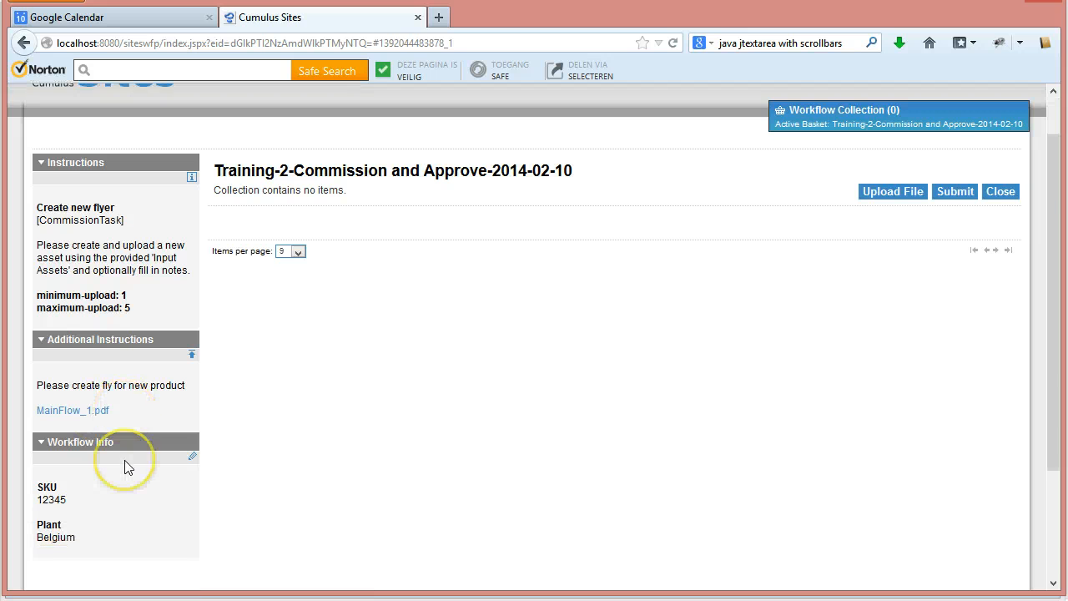
{"action": "scroll", "coordinate": [125, 464], "scroll_direction": "down", "scroll_amount": 4}
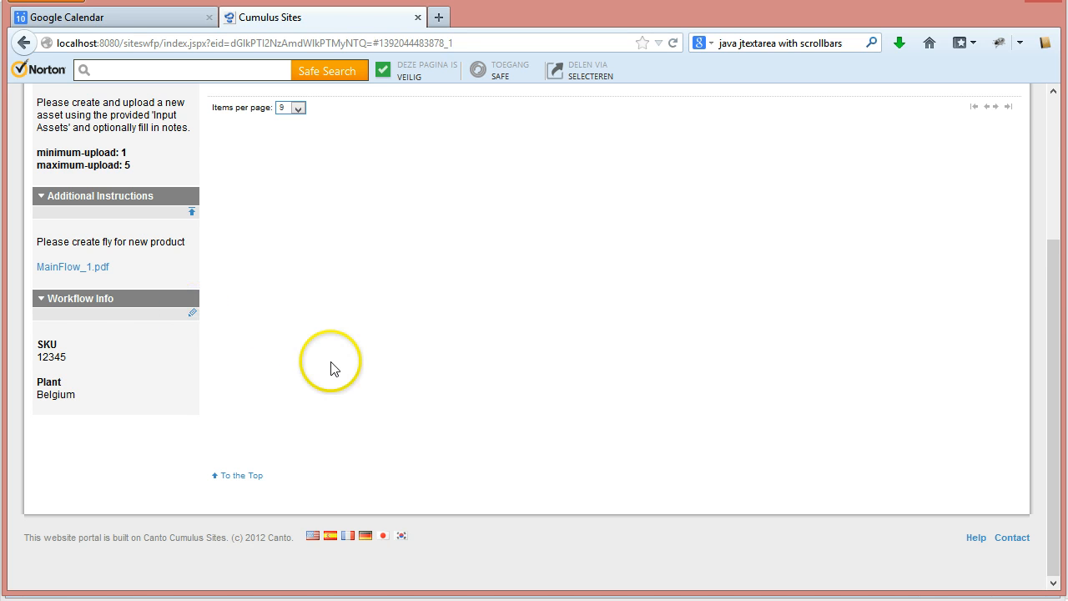
{"action": "scroll", "coordinate": [343, 362], "scroll_direction": "up", "scroll_amount": 3}
{"action": "scroll", "coordinate": [346, 363], "scroll_direction": "up", "scroll_amount": 1}
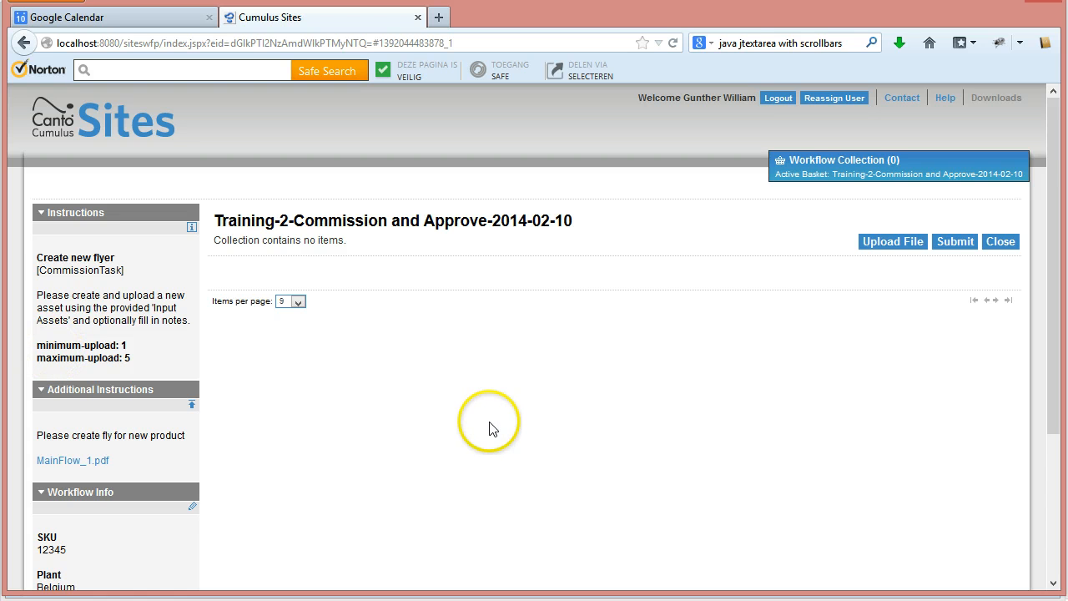
Upload PFU-DesbriefingWF.pdf from the desktop (Bureaublad) to the workflow collection.
{"action": "left_click", "coordinate": [914, 248]}
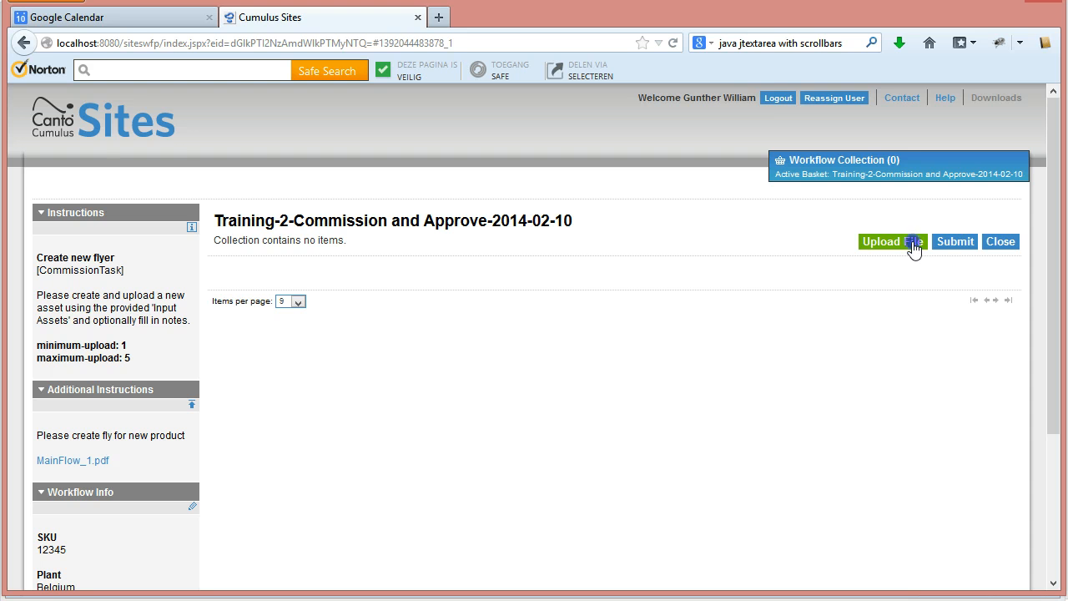
{"action": "left_click", "coordinate": [914, 249]}
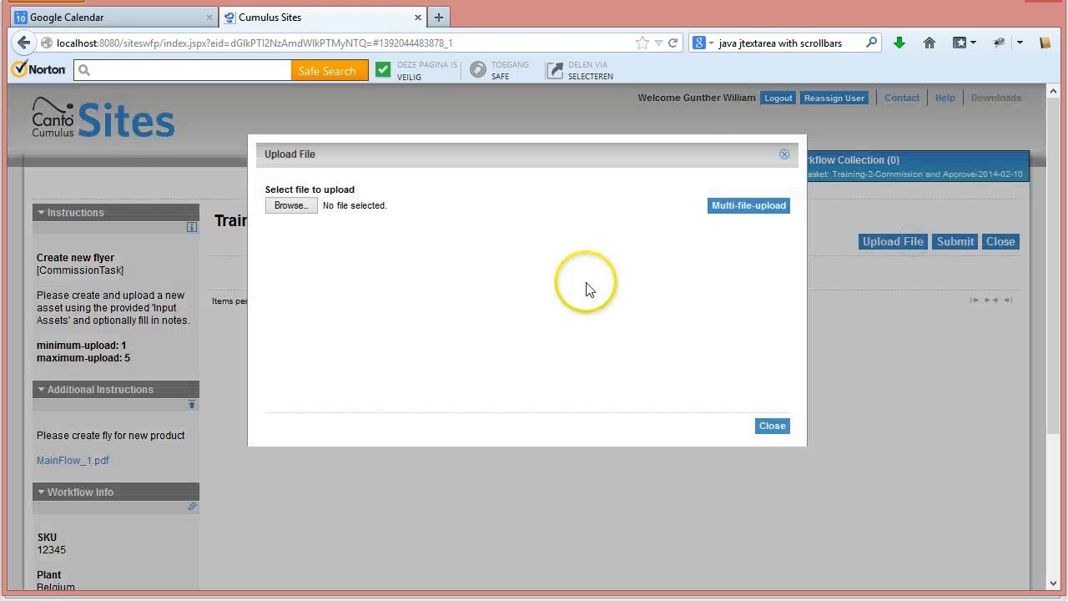
{"action": "left_click", "coordinate": [283, 205]}
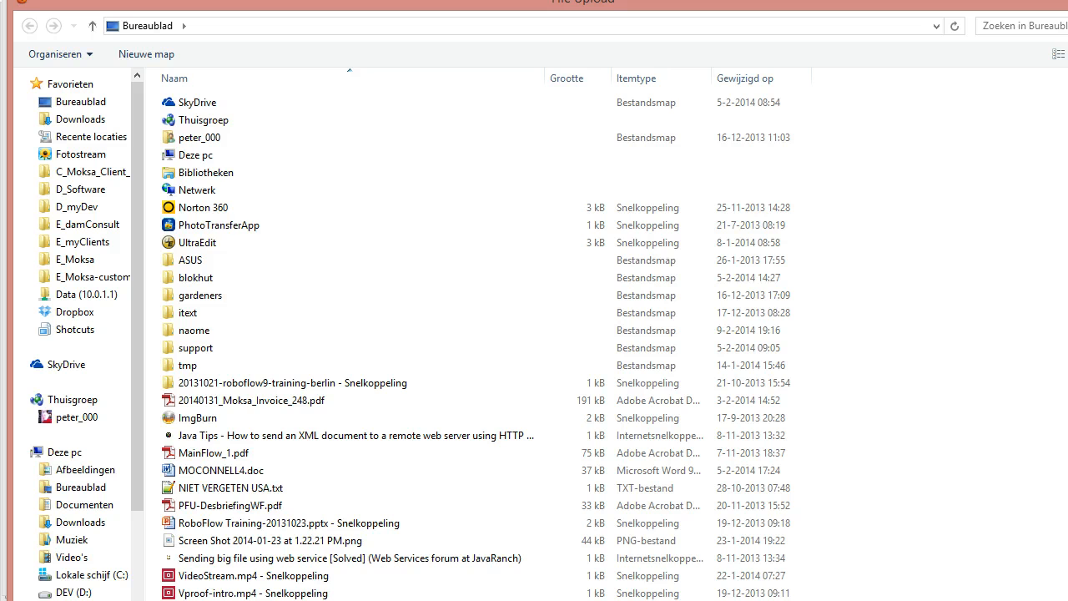
{"action": "scroll", "coordinate": [476, 342], "scroll_direction": "down", "scroll_amount": 1}
{"action": "scroll", "coordinate": [475, 342], "scroll_direction": "up", "scroll_amount": 1}
{"action": "left_click", "coordinate": [80, 101]}
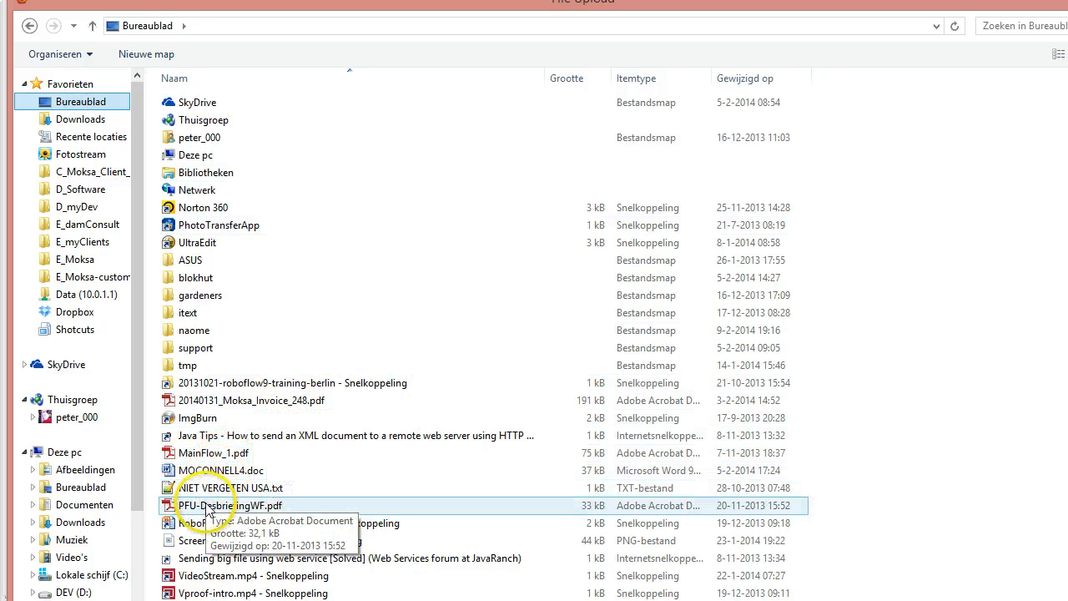
{"action": "left_click", "coordinate": [242, 505]}
{"action": "key", "text": "Return"}
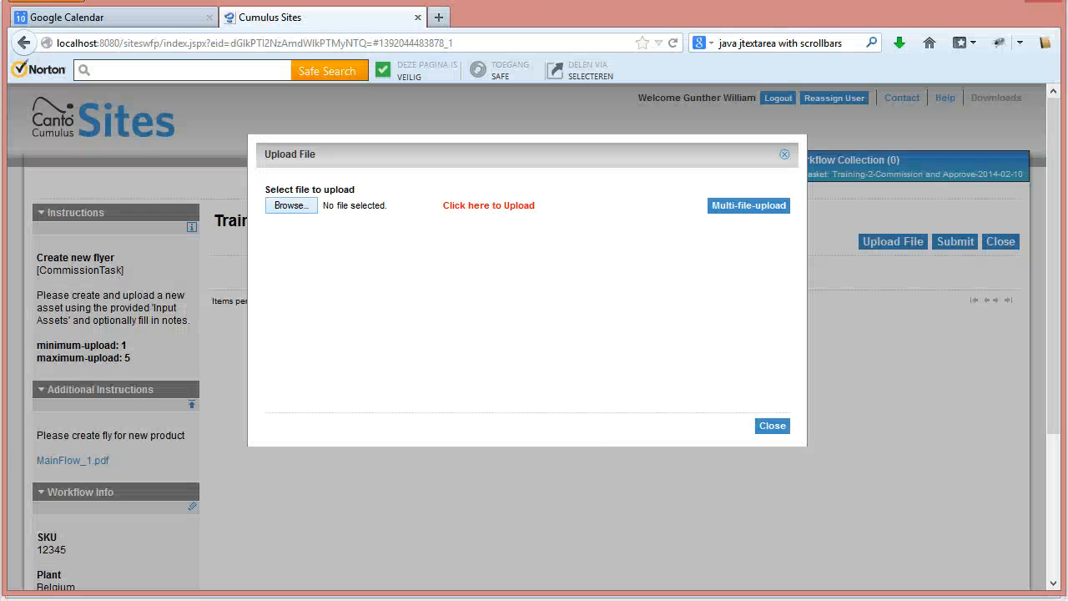
{"action": "left_click", "coordinate": [509, 205]}
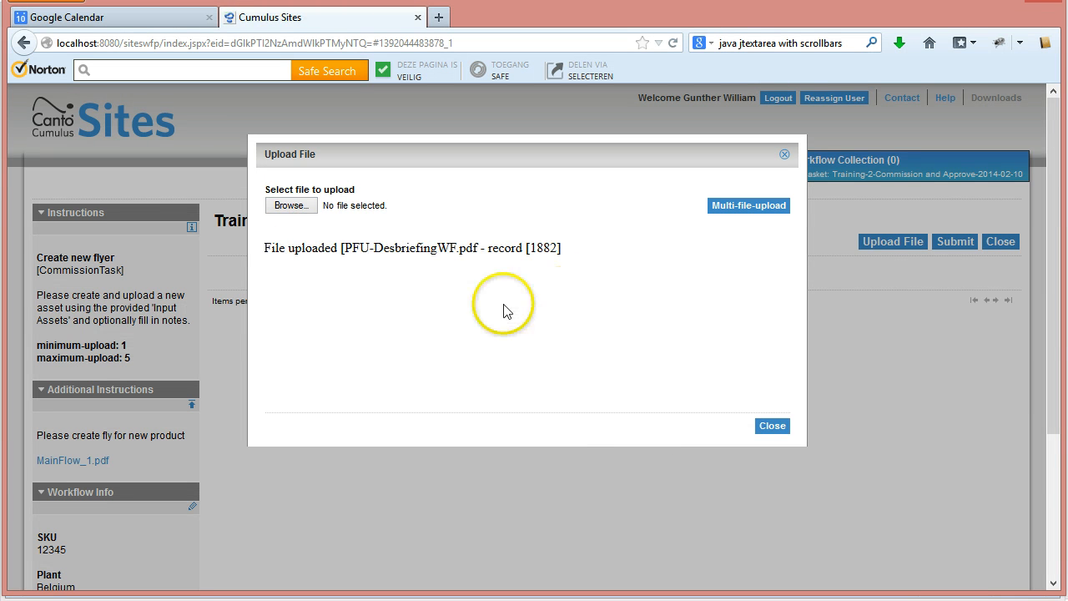
Leave the upload dialog and add the comment "Please check page 3 of design" to the uploaded PFU-DesbriefingWF.pdf.
{"action": "left_click", "coordinate": [772, 427]}
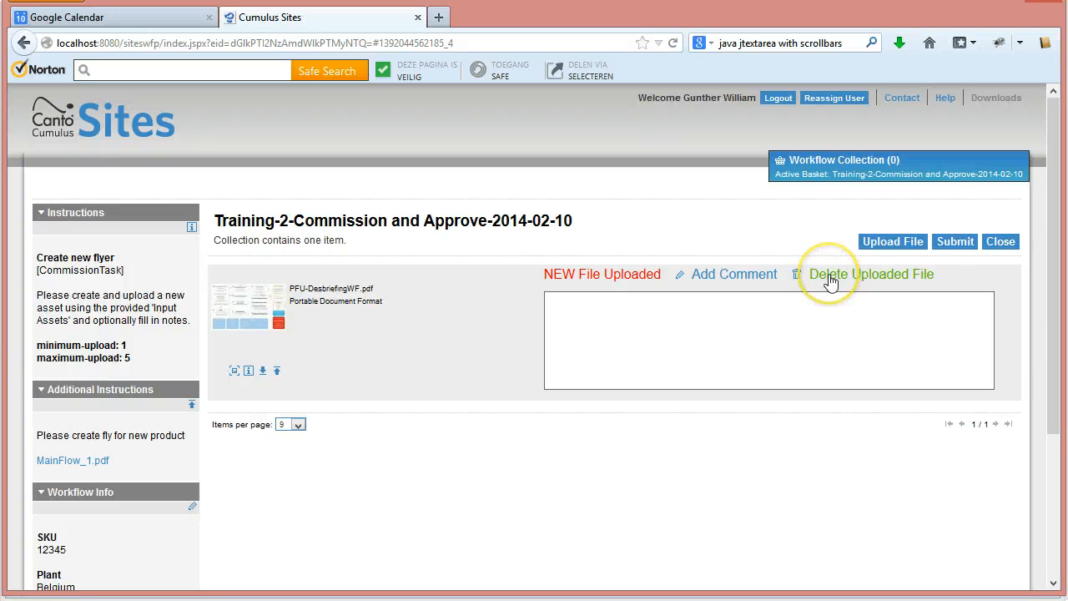
{"action": "left_click", "coordinate": [739, 277]}
{"action": "left_click", "coordinate": [429, 288]}
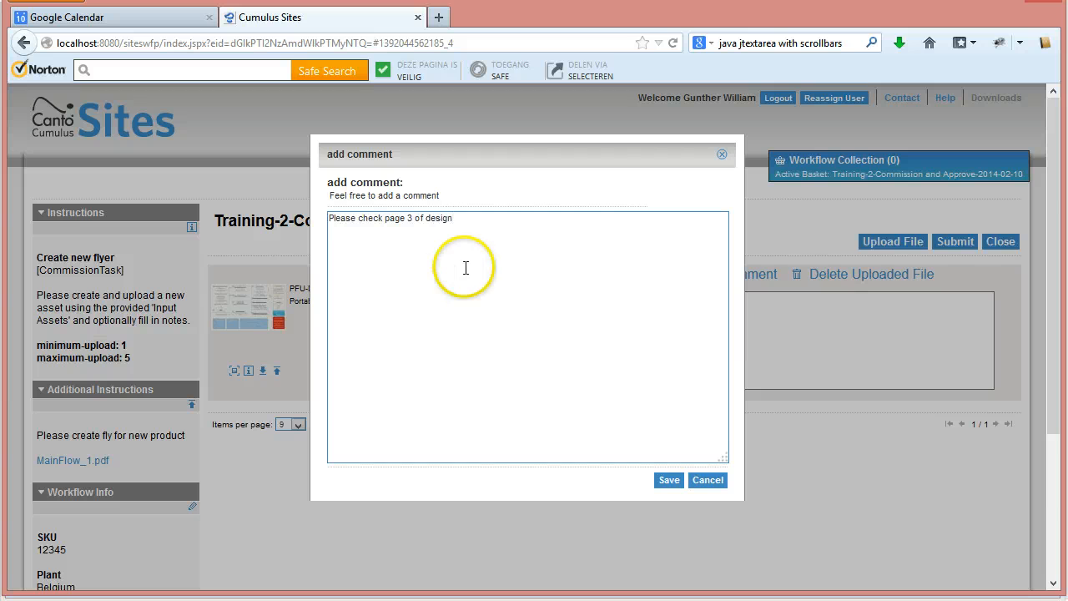
{"action": "left_click", "coordinate": [668, 481]}
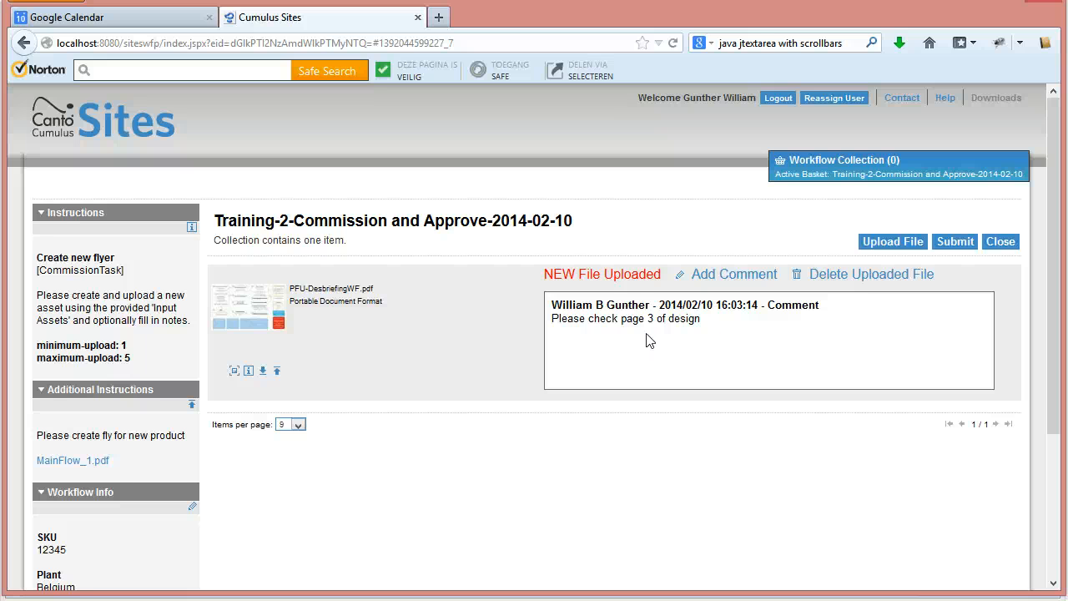
{"action": "left_click", "coordinate": [600, 321]}
{"action": "left_click", "coordinate": [659, 317]}
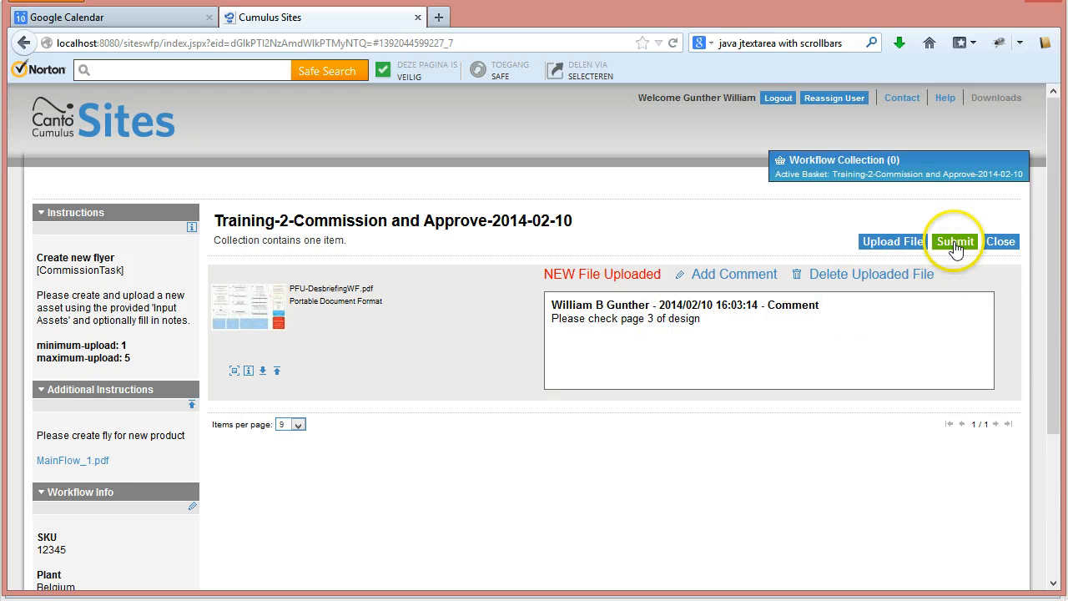
Submit the "Create new flyer" commission task and close its Cumulus Sites page.
{"action": "left_click", "coordinate": [903, 248]}
{"action": "left_click", "coordinate": [896, 337]}
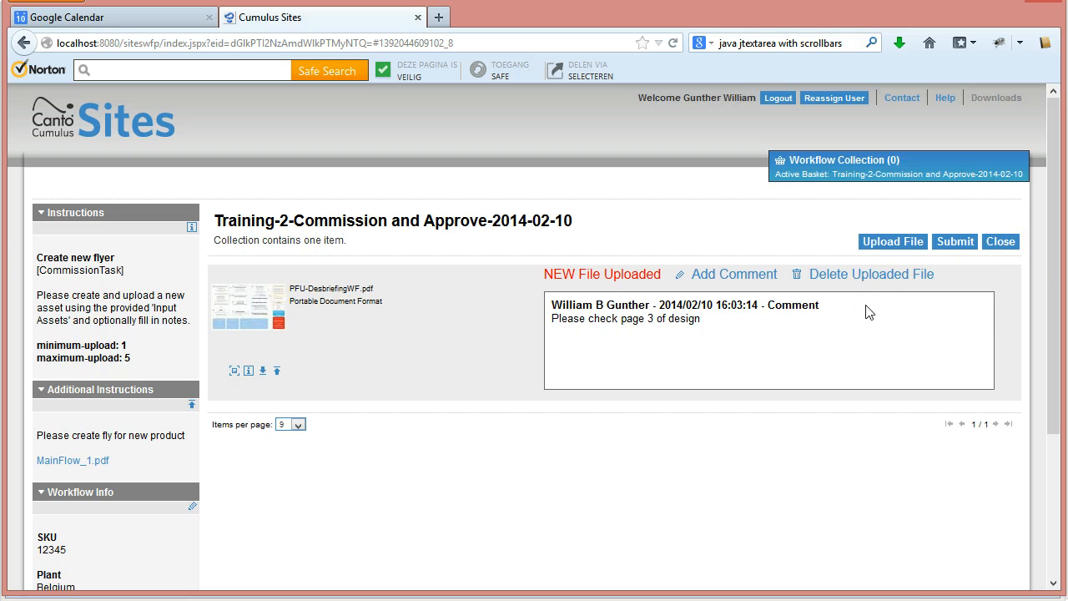
{"action": "left_click", "coordinate": [1000, 242]}
{"action": "left_click", "coordinate": [956, 244]}
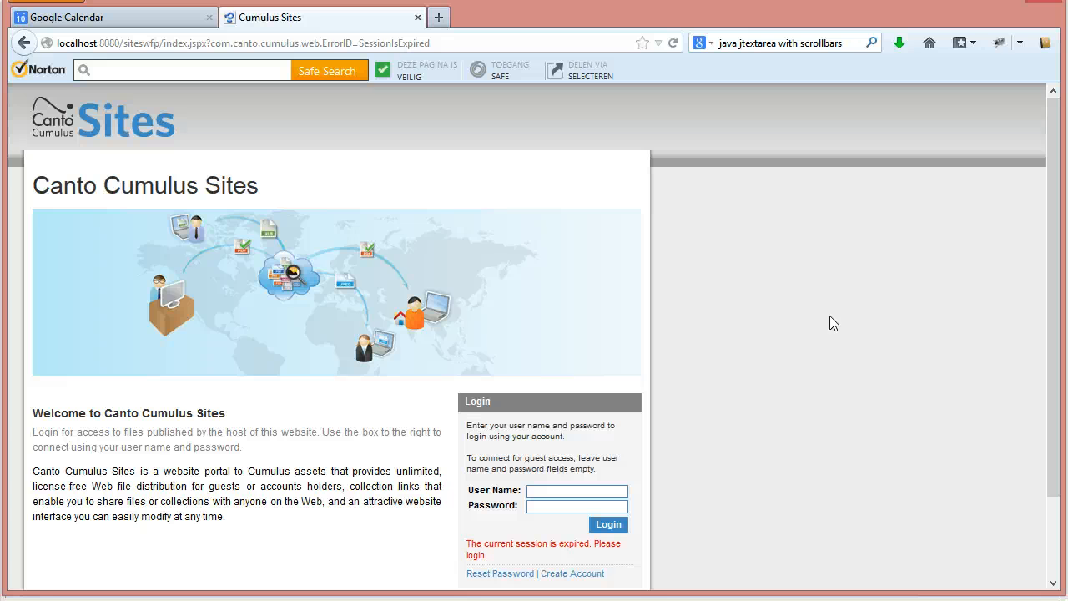
{"action": "left_click", "coordinate": [417, 17]}
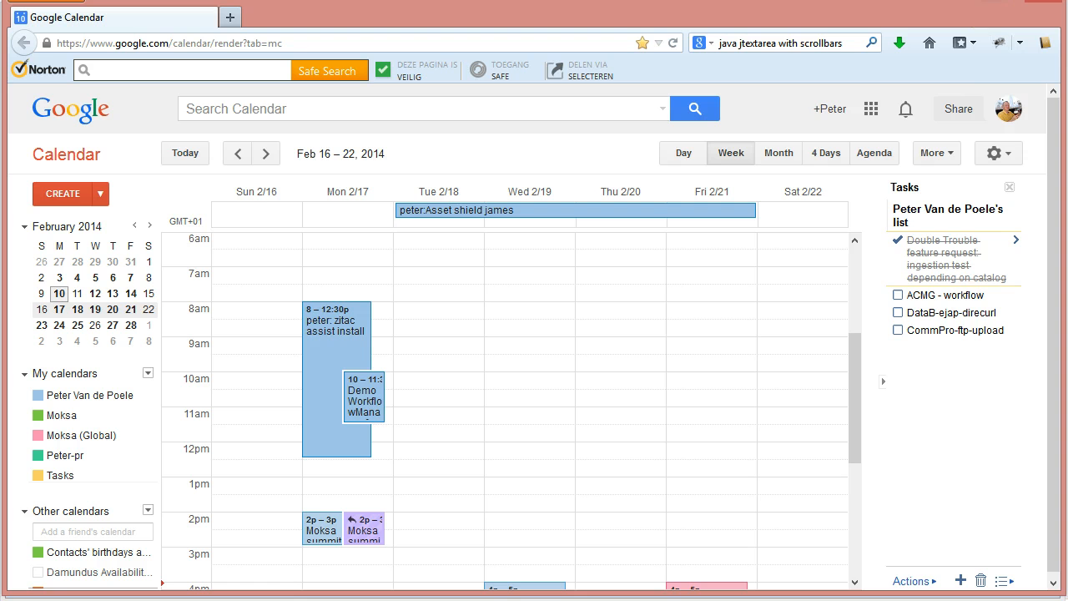
Switch to Thunderbird, fetch new mail for the approver's account, and read the Training-2 "Approve Design" message.
{"action": "left_click", "coordinate": [991, 2]}
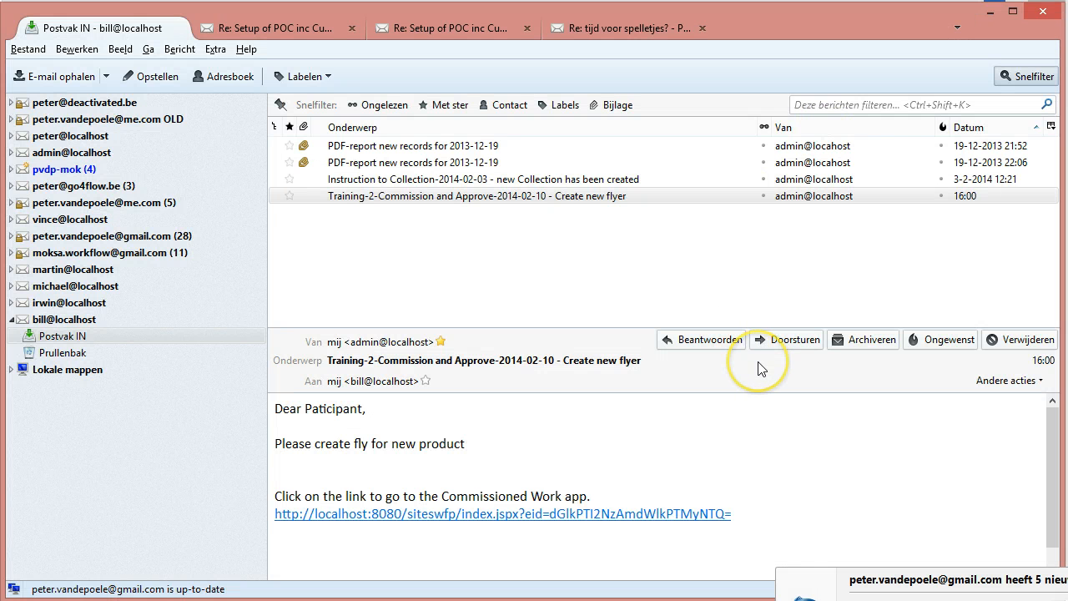
{"action": "left_click", "coordinate": [12, 320]}
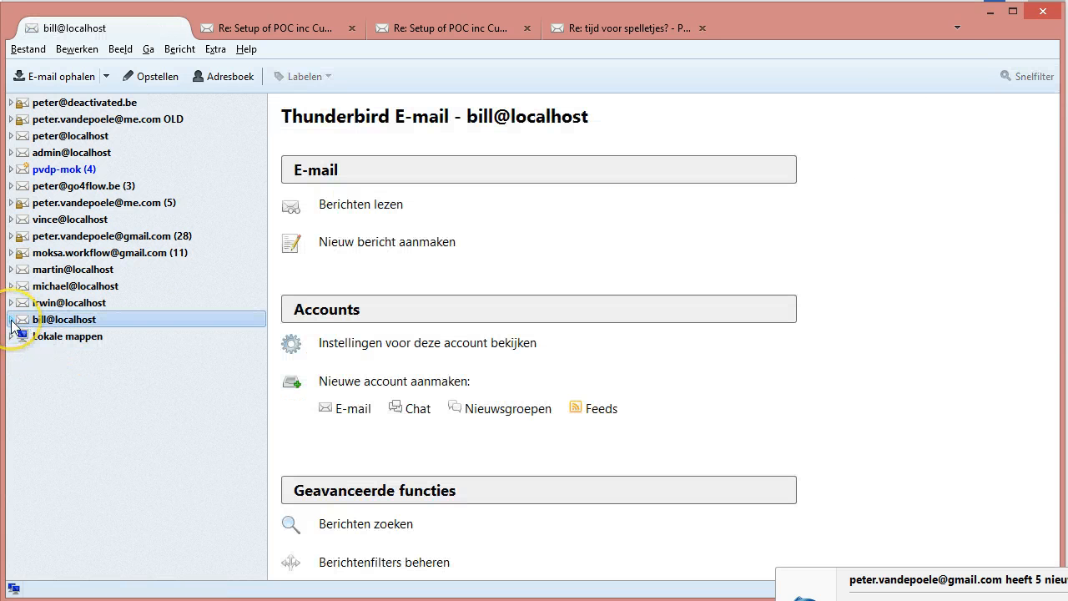
{"action": "left_click", "coordinate": [60, 272]}
{"action": "left_click", "coordinate": [60, 76]}
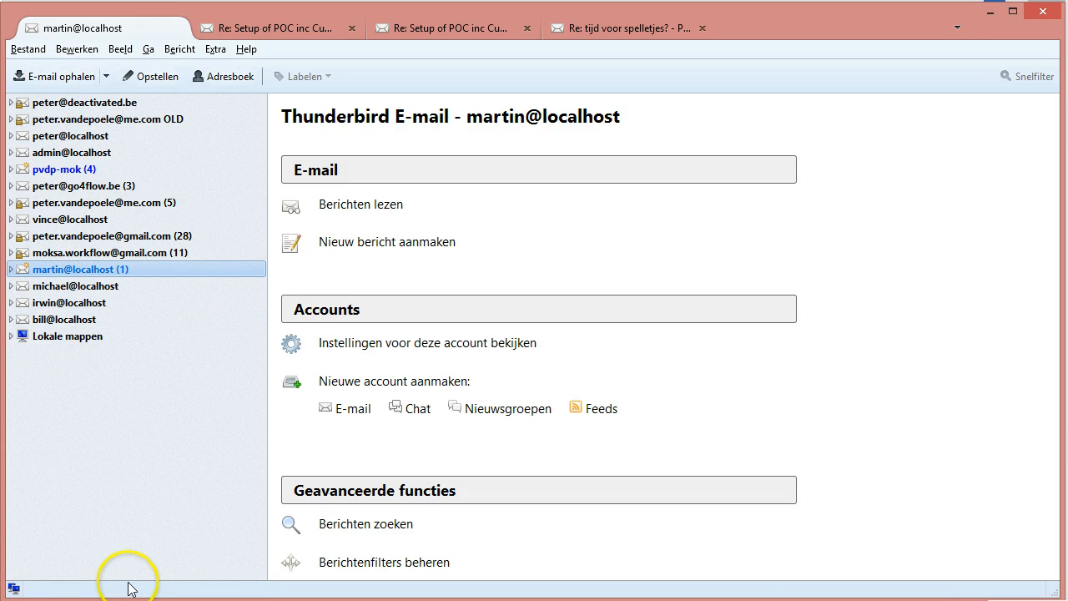
{"action": "left_click", "coordinate": [12, 270]}
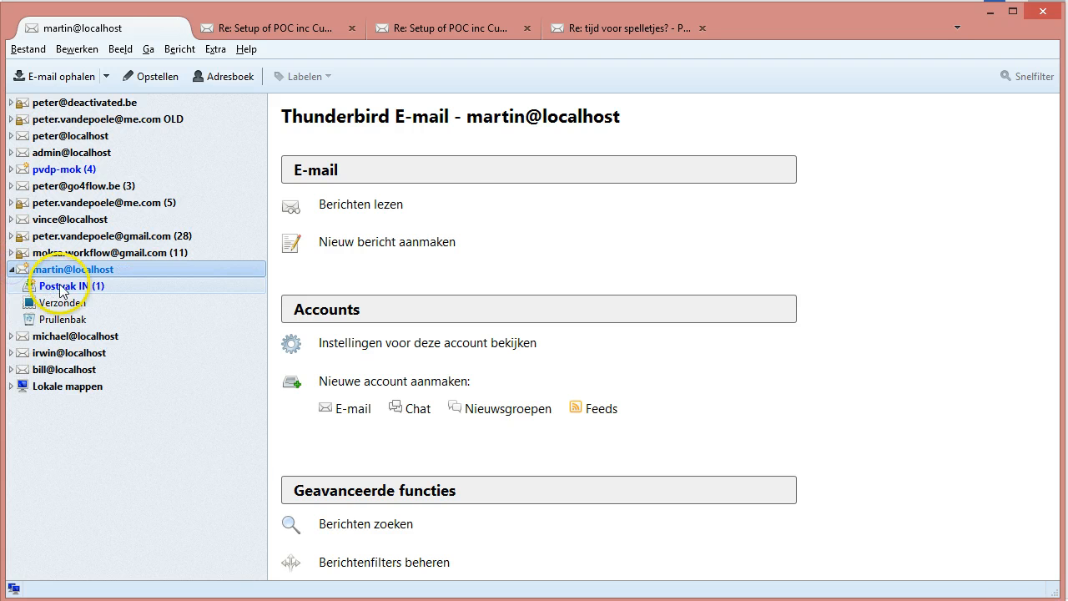
{"action": "left_click", "coordinate": [65, 287]}
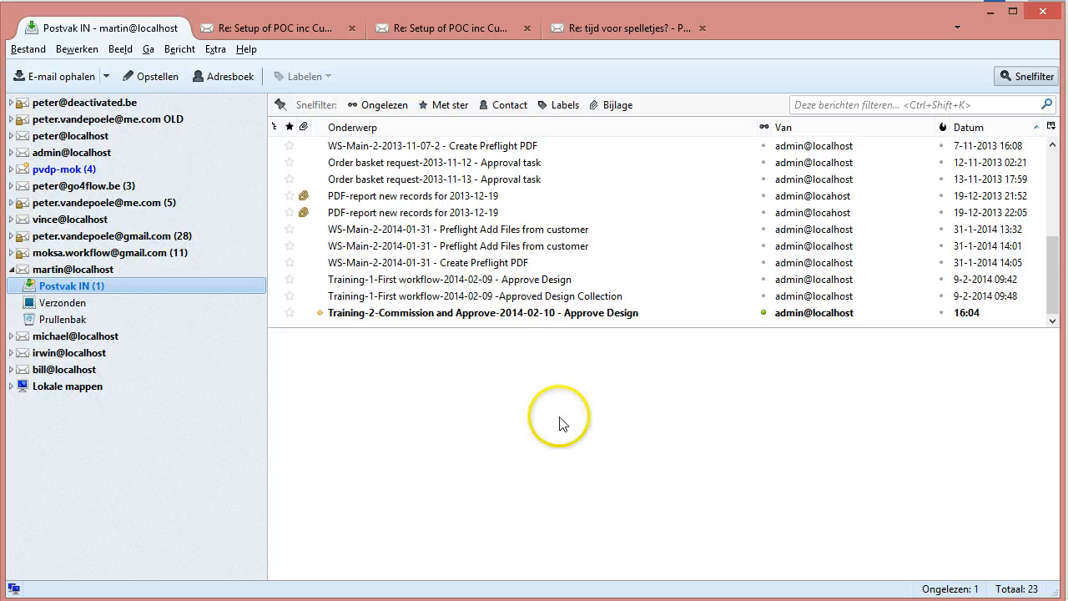
{"action": "left_click", "coordinate": [526, 316]}
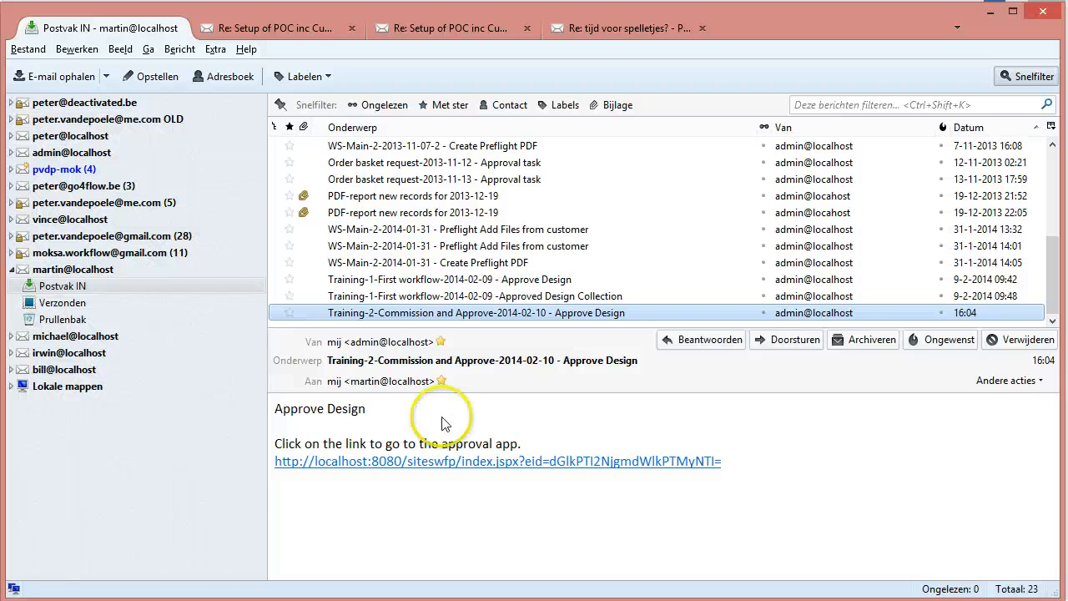
Check the other local account for new mail, and follow the approval app link in the approver's "Approve Design" message.
{"action": "left_click", "coordinate": [89, 142]}
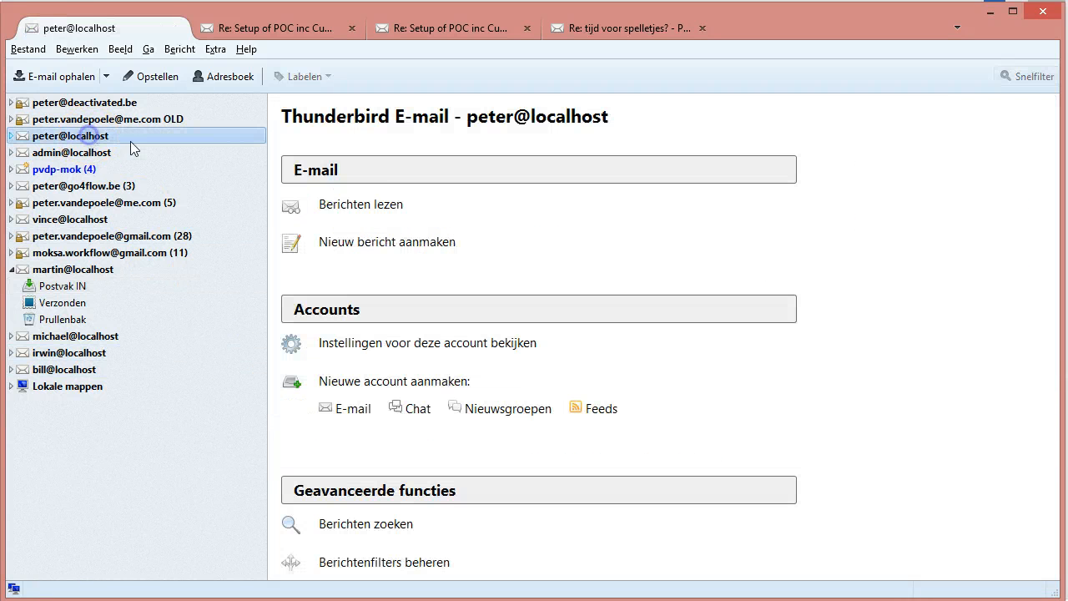
{"action": "left_click", "coordinate": [75, 77]}
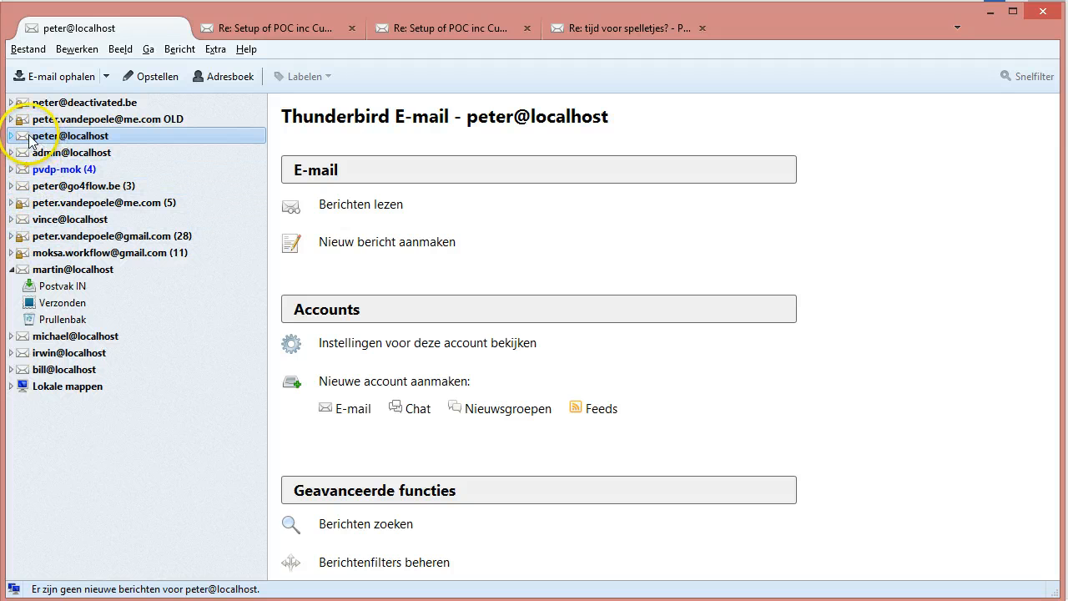
{"action": "left_click", "coordinate": [77, 286]}
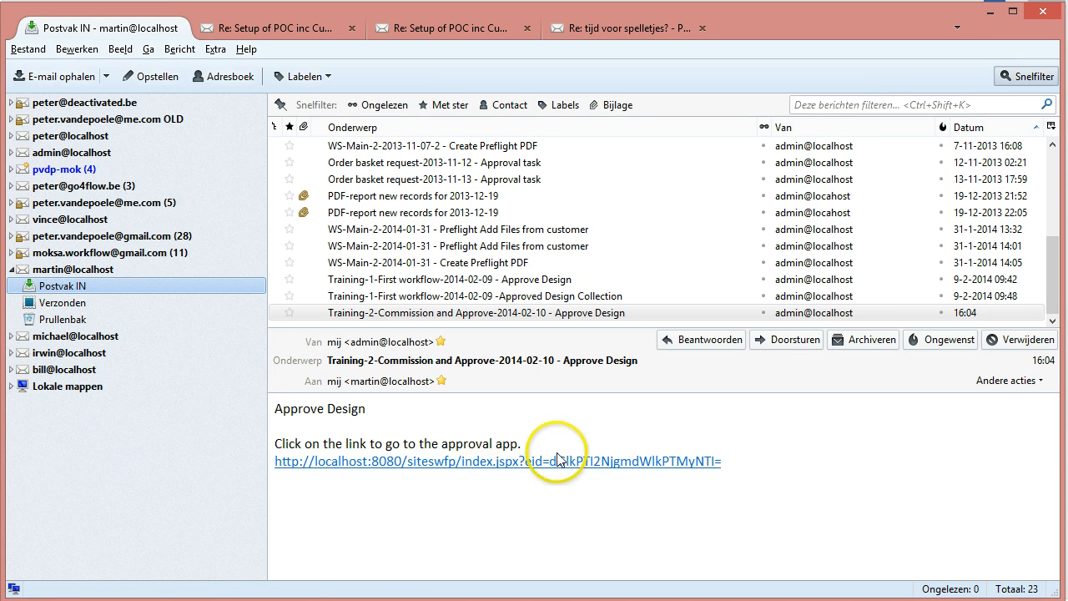
{"action": "left_click", "coordinate": [607, 461]}
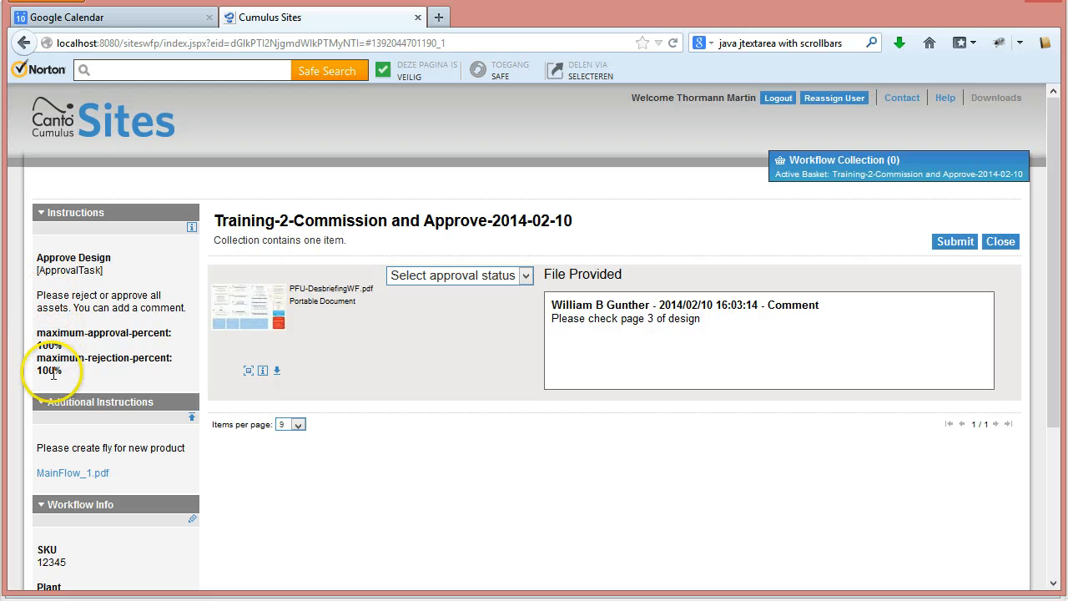
Examine the approval task's instructions and workflow info, and preview PFU-DesbriefingWF.pdf.
{"action": "scroll", "coordinate": [345, 458], "scroll_direction": "down", "scroll_amount": 4}
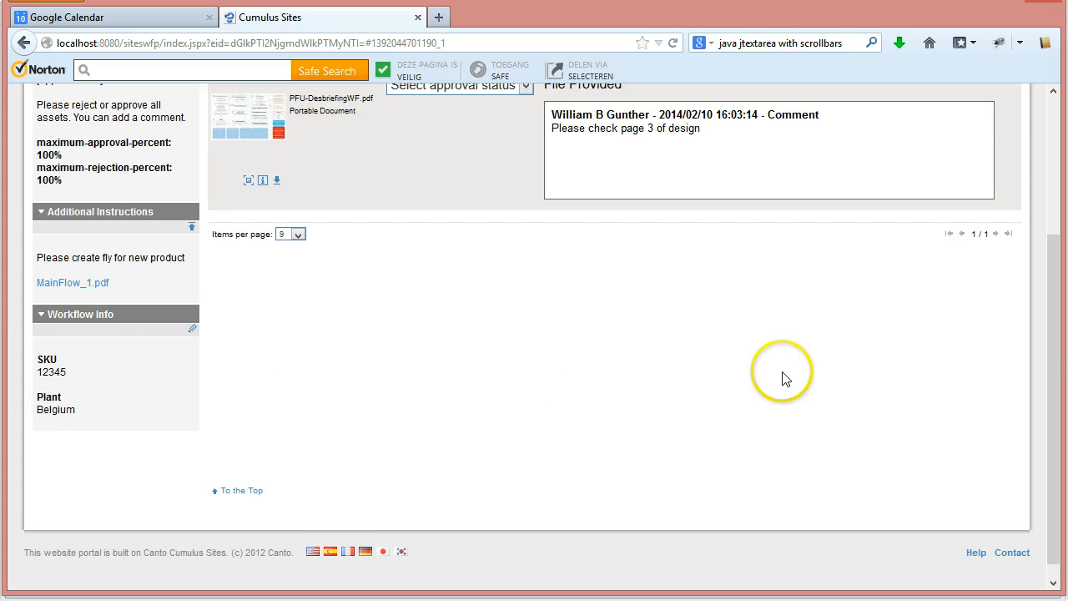
{"action": "scroll", "coordinate": [742, 394], "scroll_direction": "up", "scroll_amount": 3}
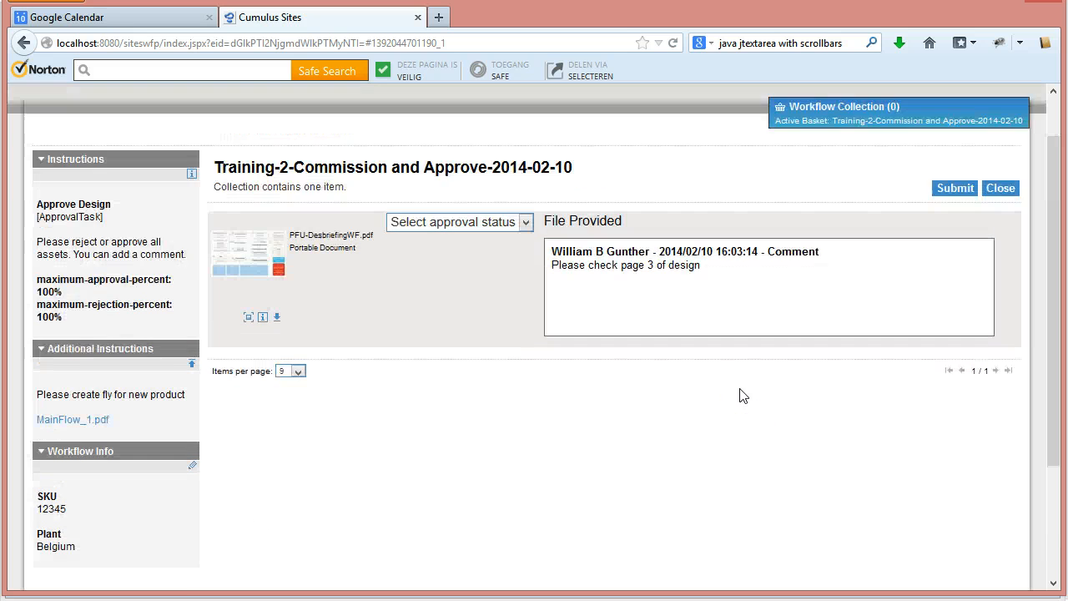
{"action": "scroll", "coordinate": [742, 394], "scroll_direction": "up", "scroll_amount": 2}
{"action": "left_click", "coordinate": [730, 437]}
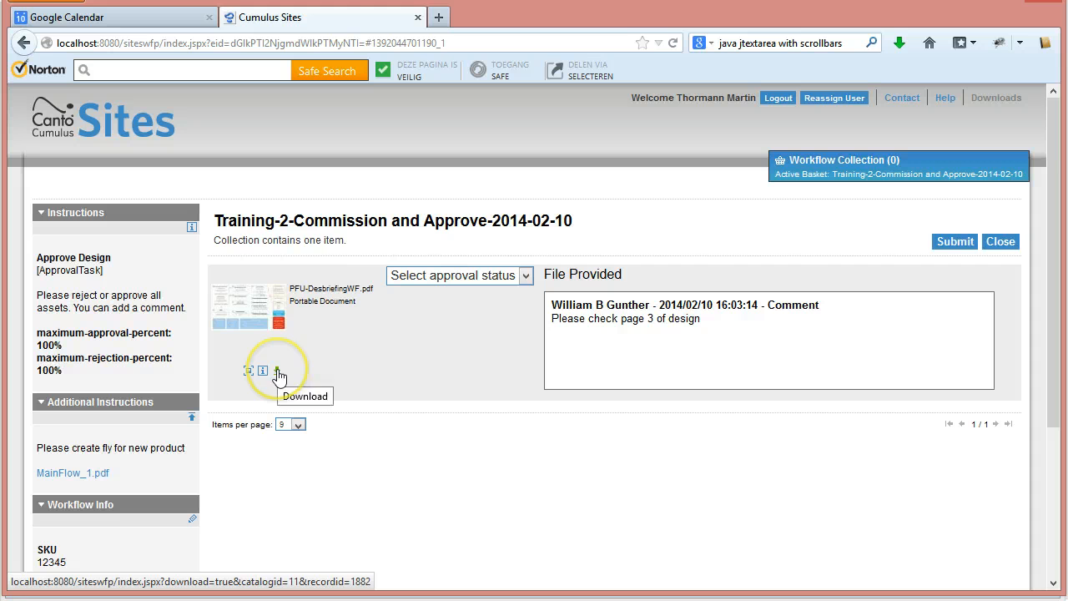
{"action": "left_click", "coordinate": [249, 371]}
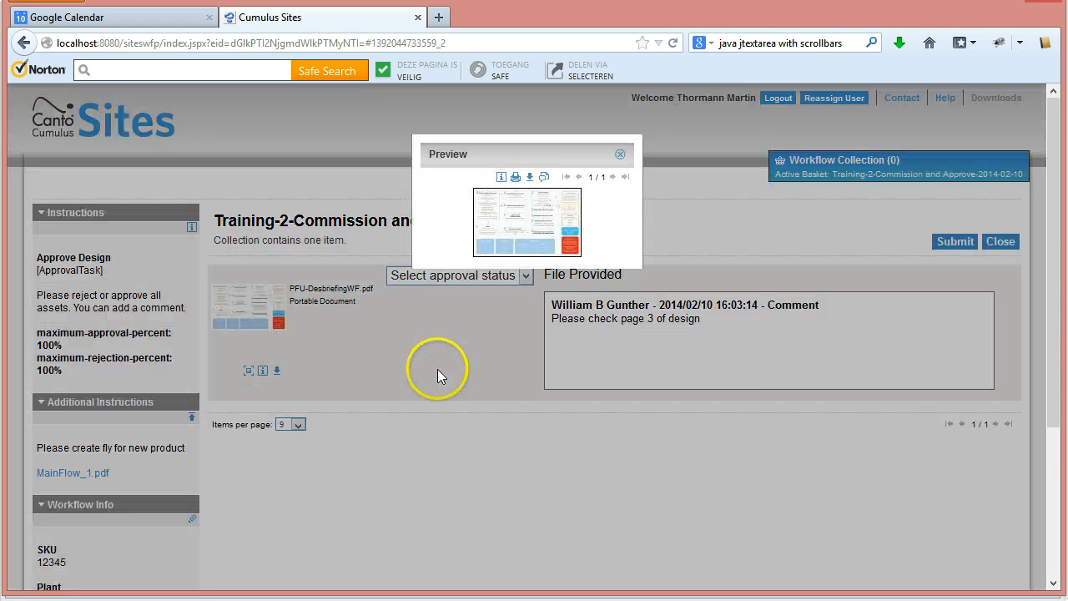
{"action": "left_click", "coordinate": [731, 156]}
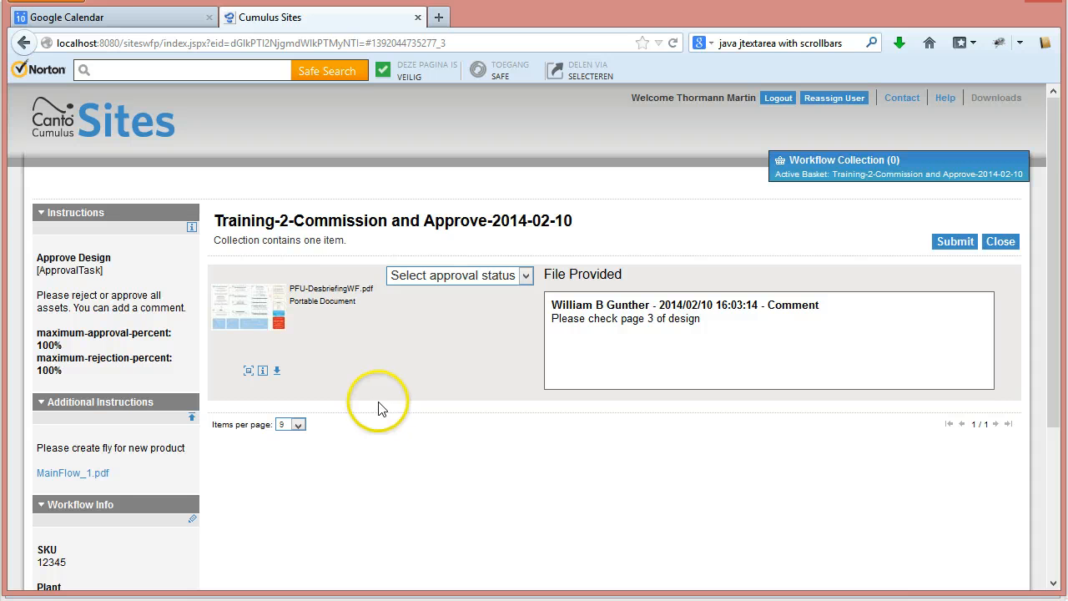
Approve PFU-DesbriefingWF.pdf with the comment "page 3 was ok" and submit the approval task.
{"action": "left_click", "coordinate": [527, 277]}
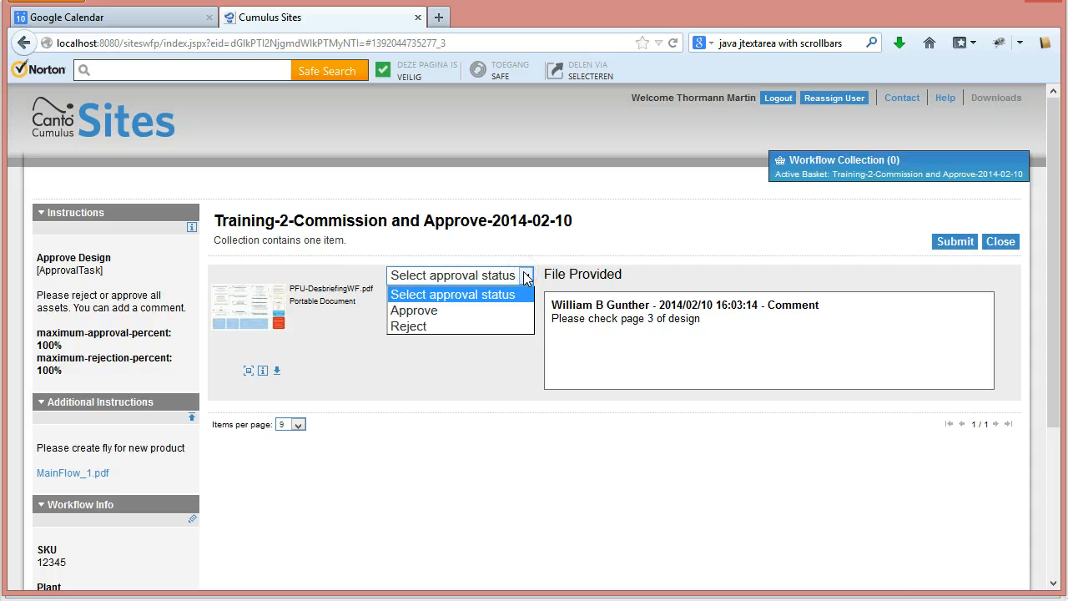
{"action": "left_click", "coordinate": [440, 380]}
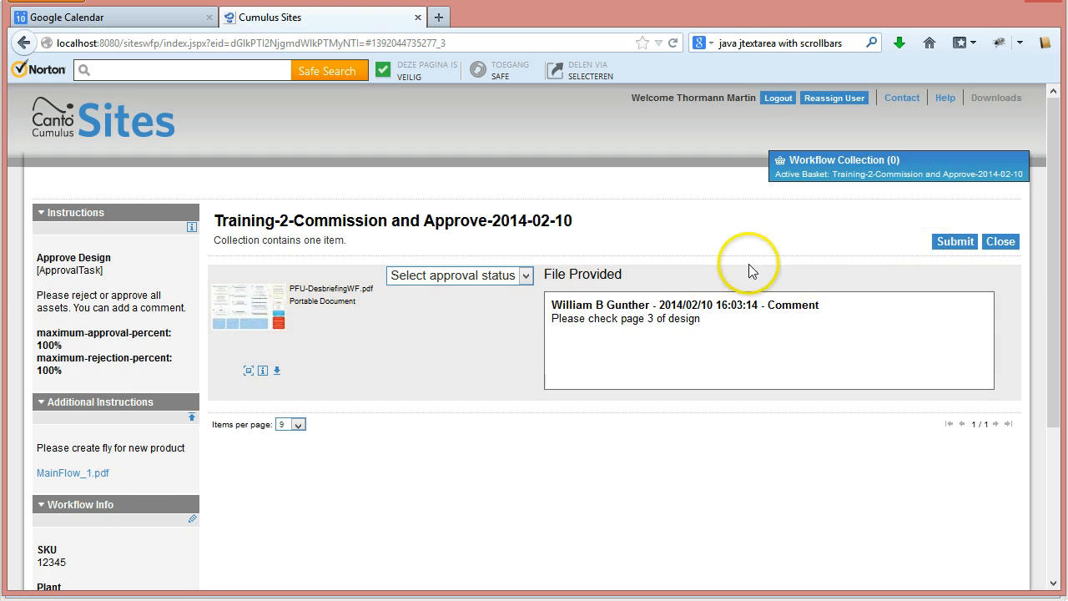
{"action": "left_click", "coordinate": [525, 275]}
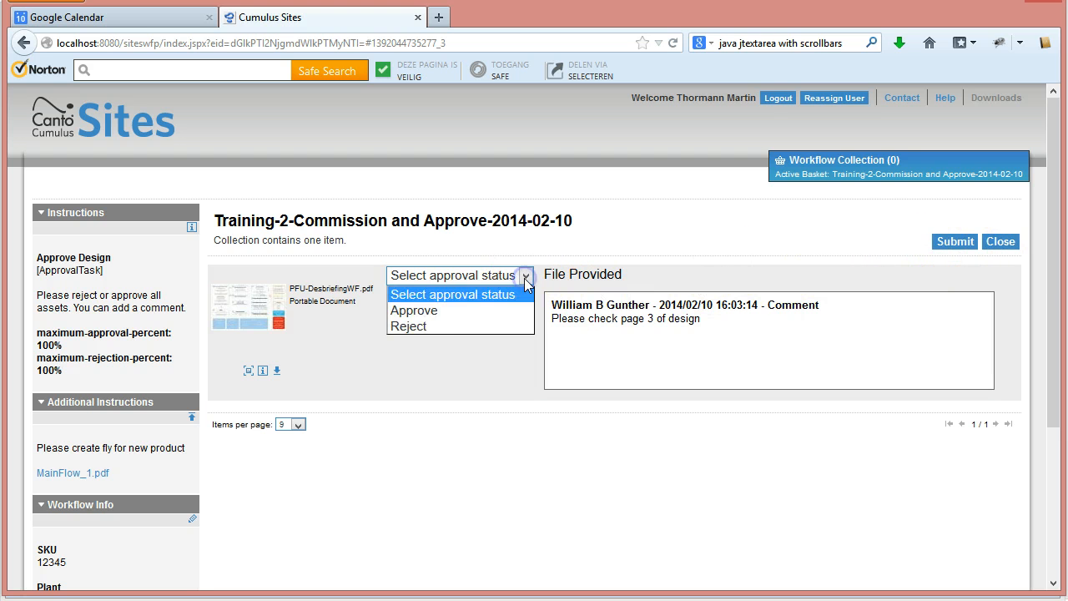
{"action": "left_click", "coordinate": [433, 320]}
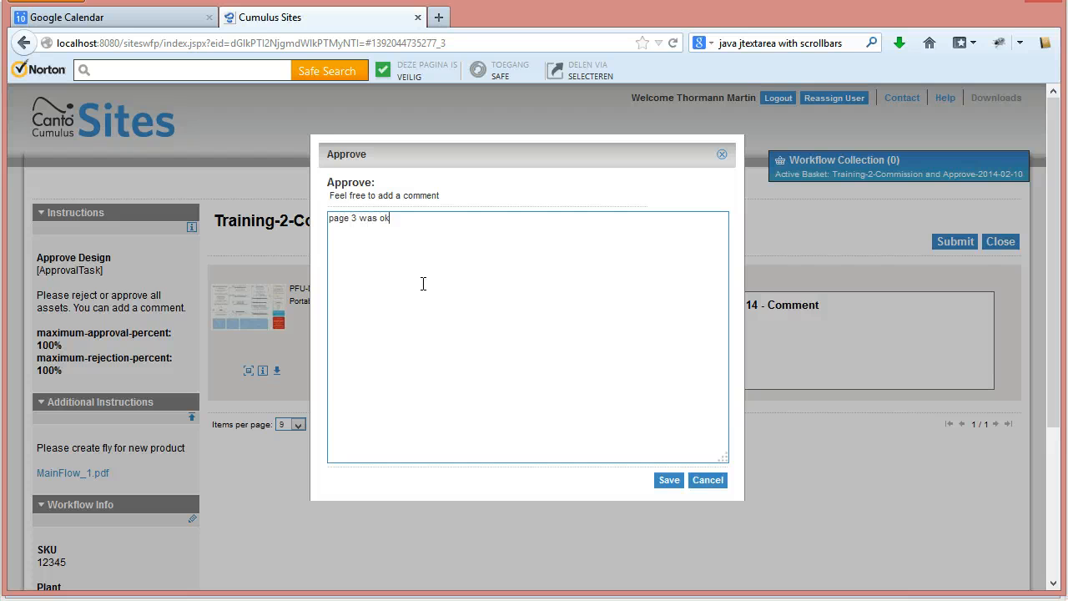
{"action": "left_click", "coordinate": [667, 481]}
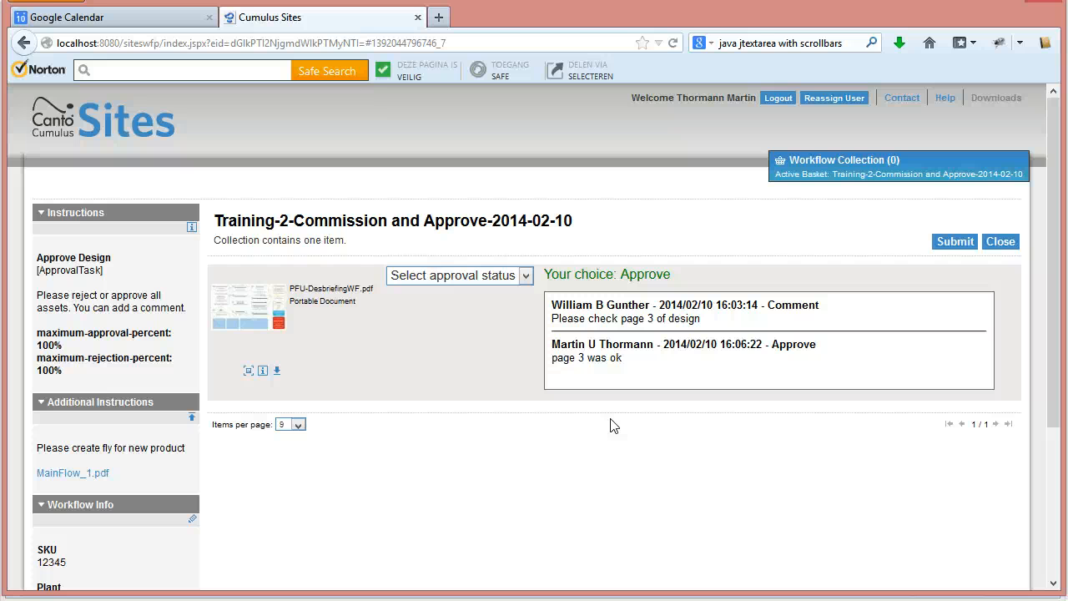
{"action": "left_click", "coordinate": [956, 243]}
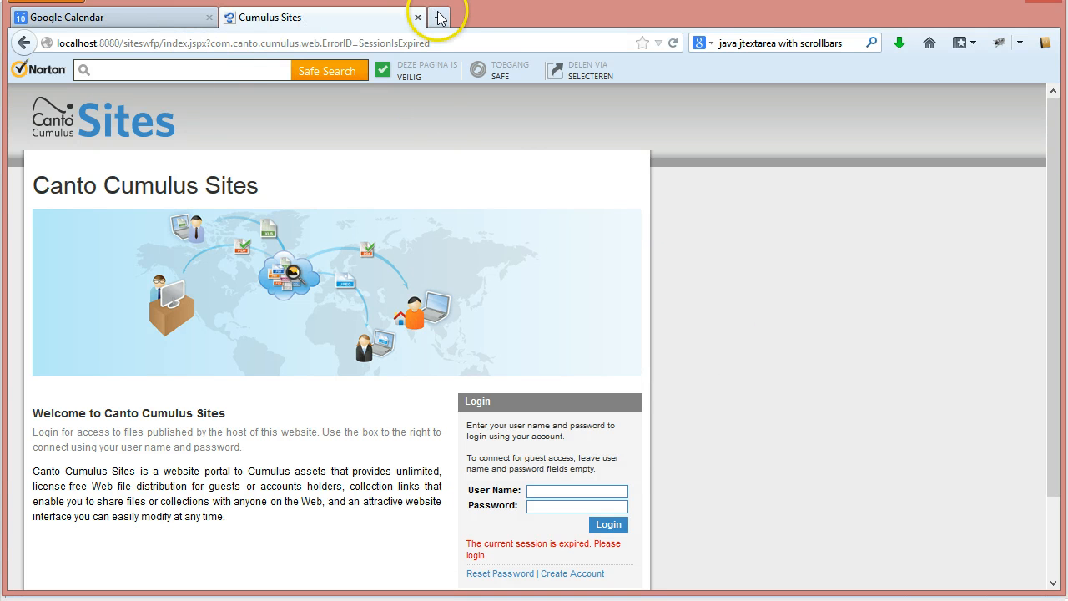
Open the Moksa Workflow Reporter at localhost:8080/workflowreporter in a new browser tab.
{"action": "left_click", "coordinate": [359, 42]}
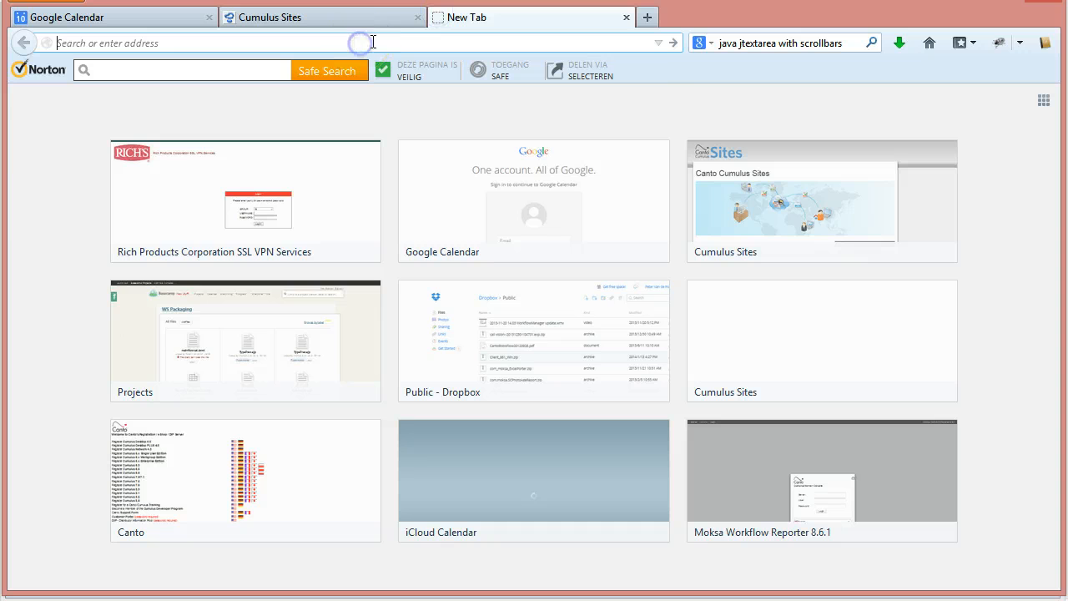
{"action": "type", "text": "work"}
{"action": "key", "text": "Down"}
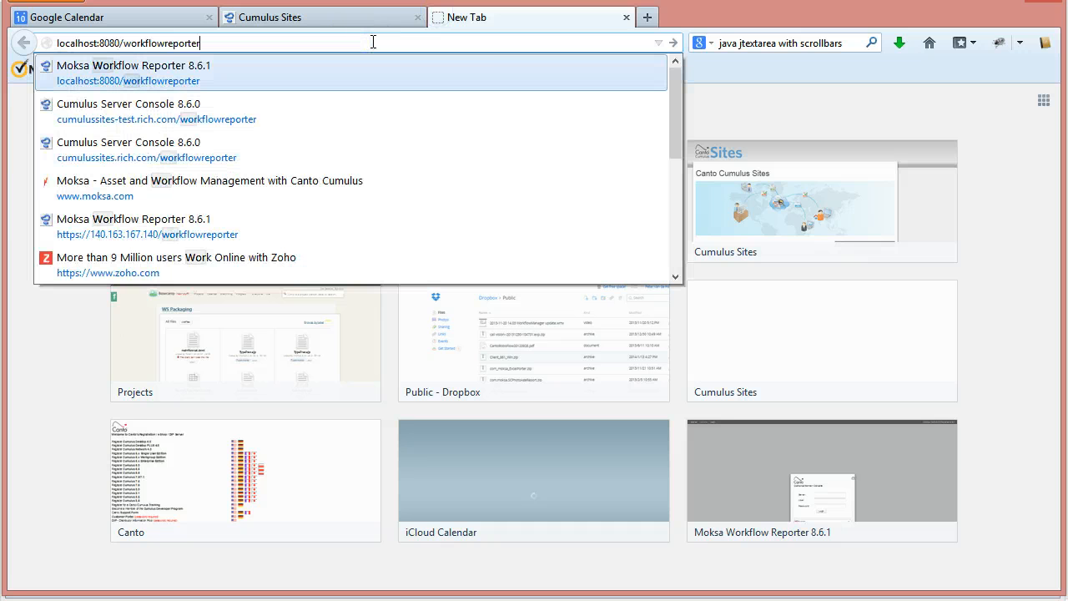
{"action": "key", "text": "Return"}
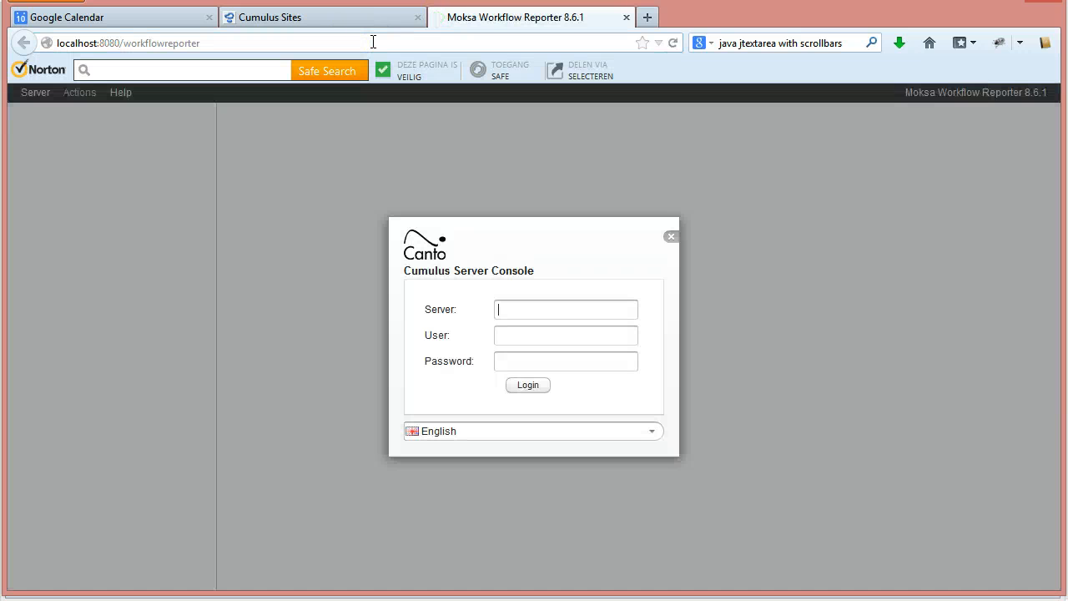
Log in to the Workflow Reporter on server localhost with the account's user name and password.
{"action": "left_click", "coordinate": [506, 305]}
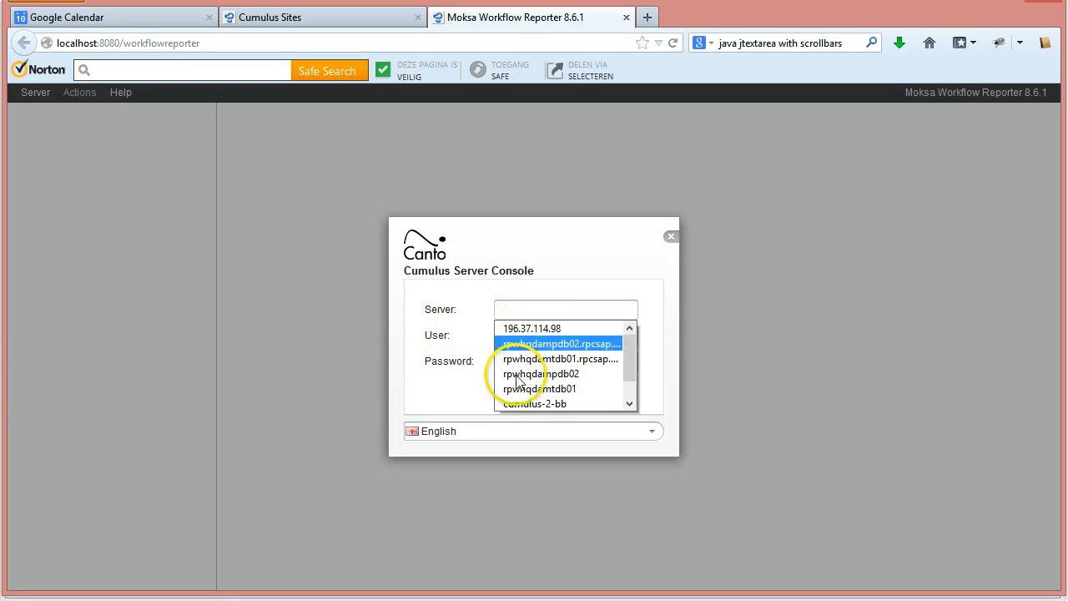
{"action": "left_click", "coordinate": [629, 402]}
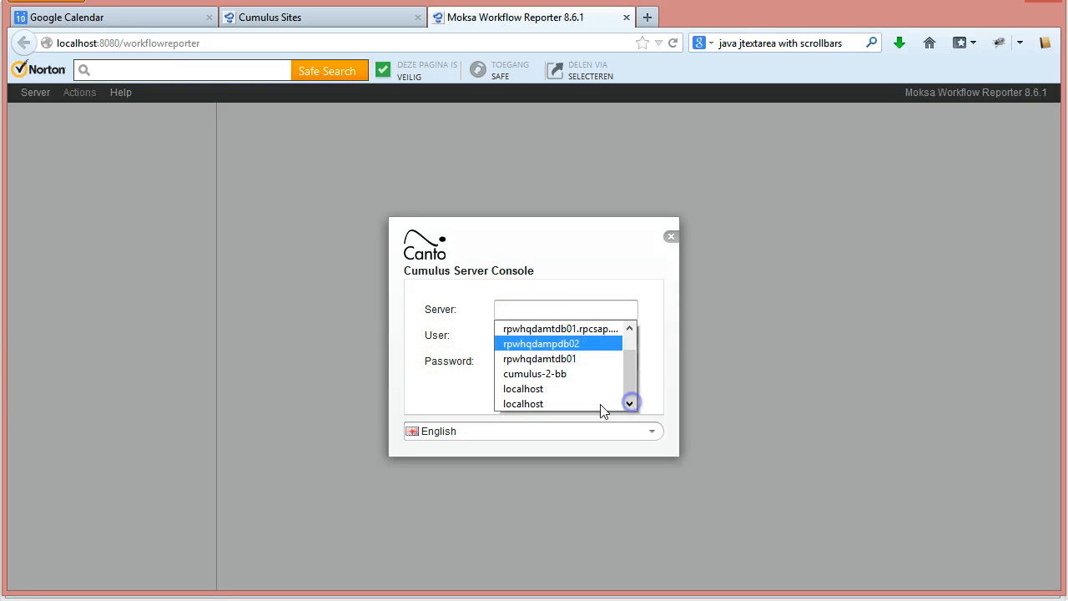
{"action": "left_click", "coordinate": [558, 389]}
{"action": "left_click", "coordinate": [523, 336]}
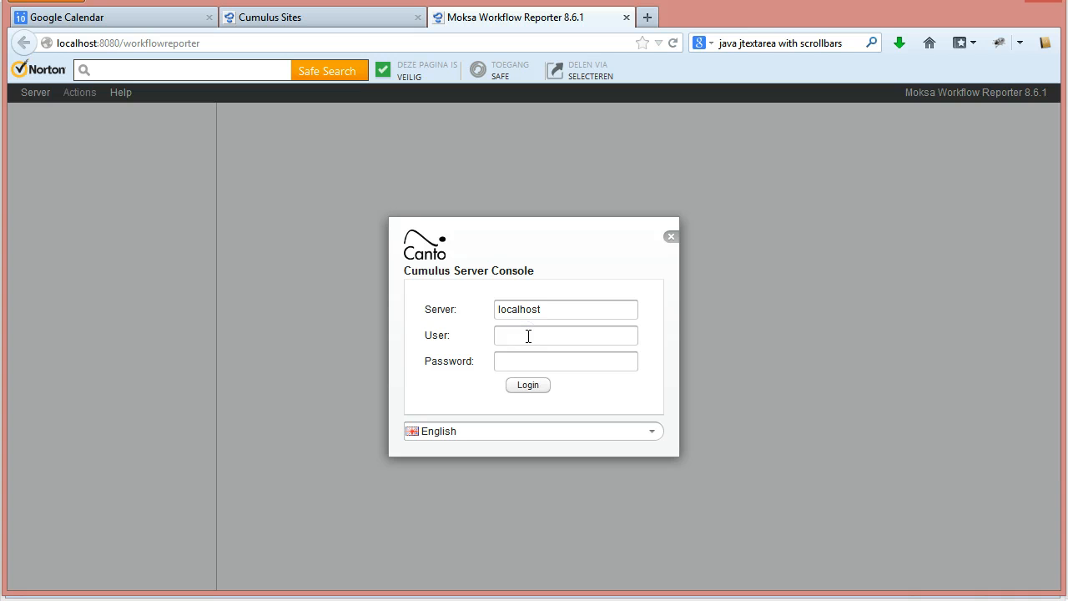
{"action": "type", "text": "peter"}
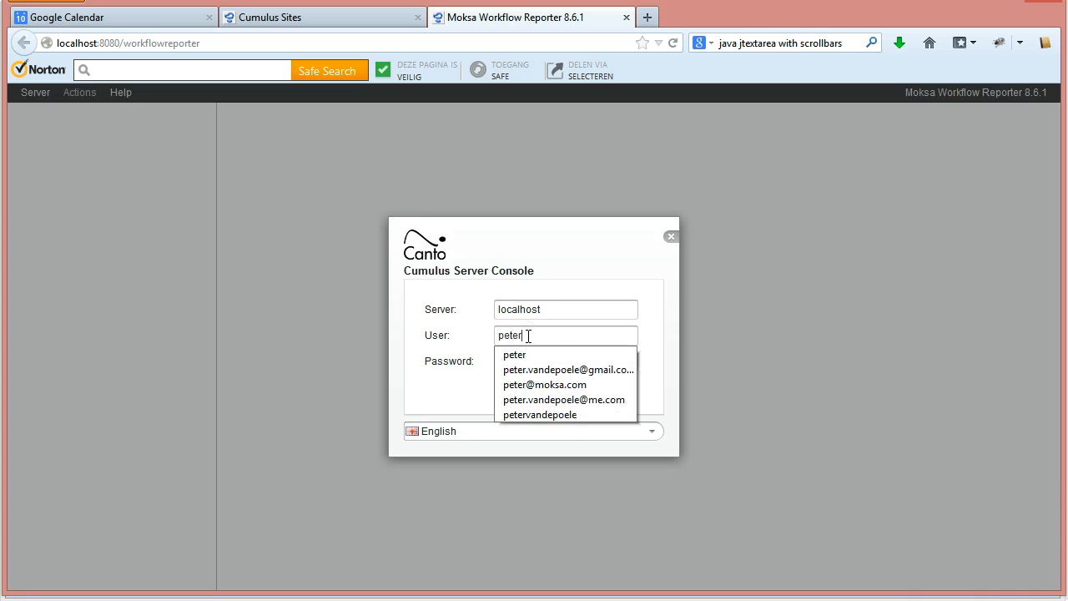
{"action": "left_click", "coordinate": [516, 354]}
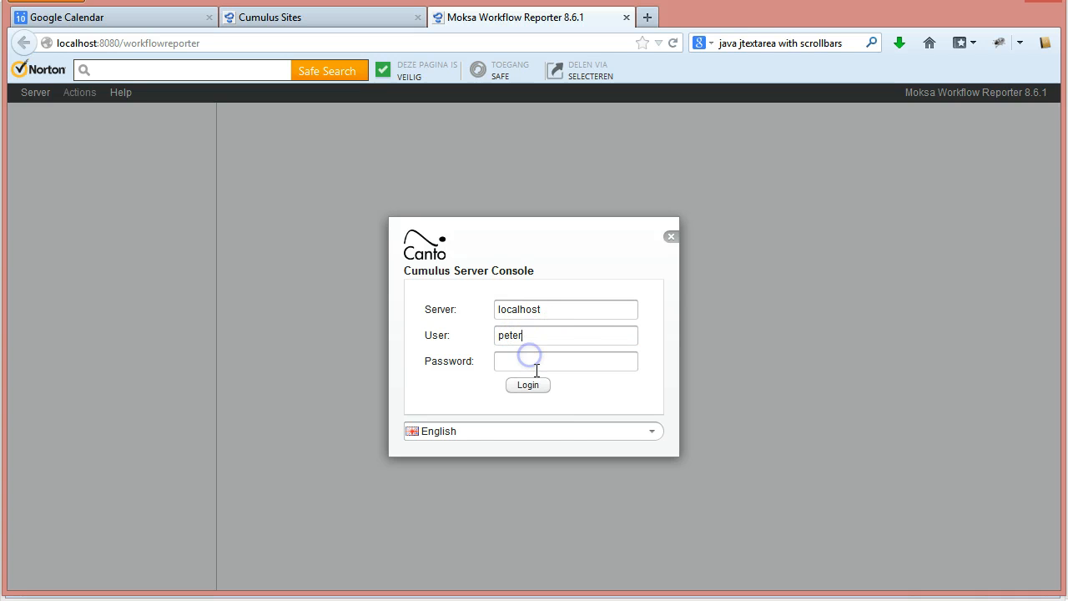
{"action": "left_click", "coordinate": [534, 359]}
{"action": "type", "text": "•"}
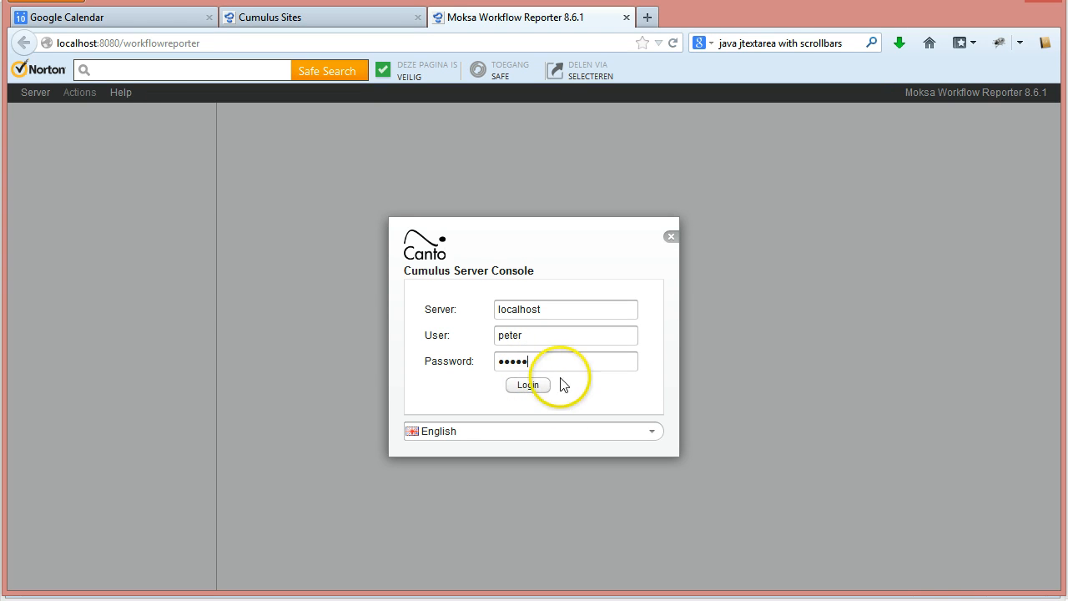
{"action": "left_click", "coordinate": [538, 388]}
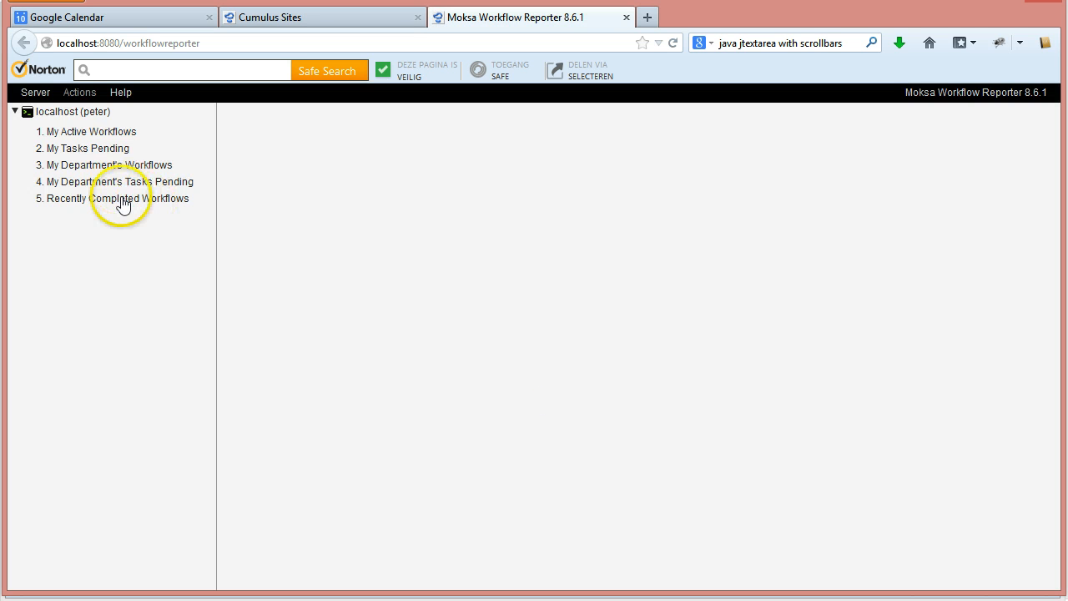
Open the Training-2-Commission and Approve-2014-02-10 workflow from the Recently Completed Workflows report.
{"action": "left_click", "coordinate": [123, 197]}
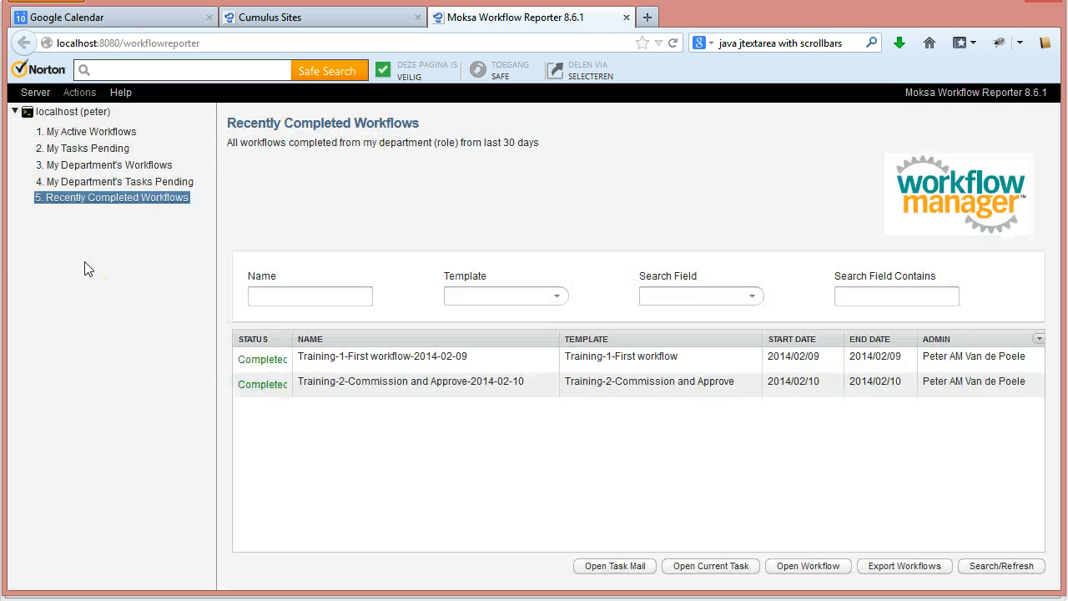
{"action": "left_click", "coordinate": [365, 388]}
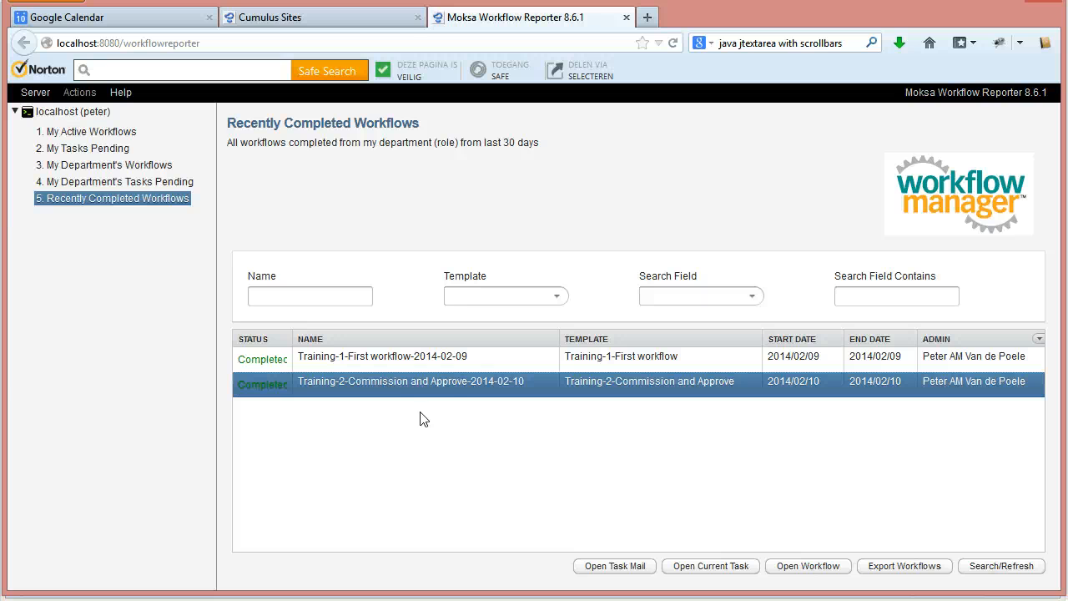
{"action": "left_click", "coordinate": [630, 571]}
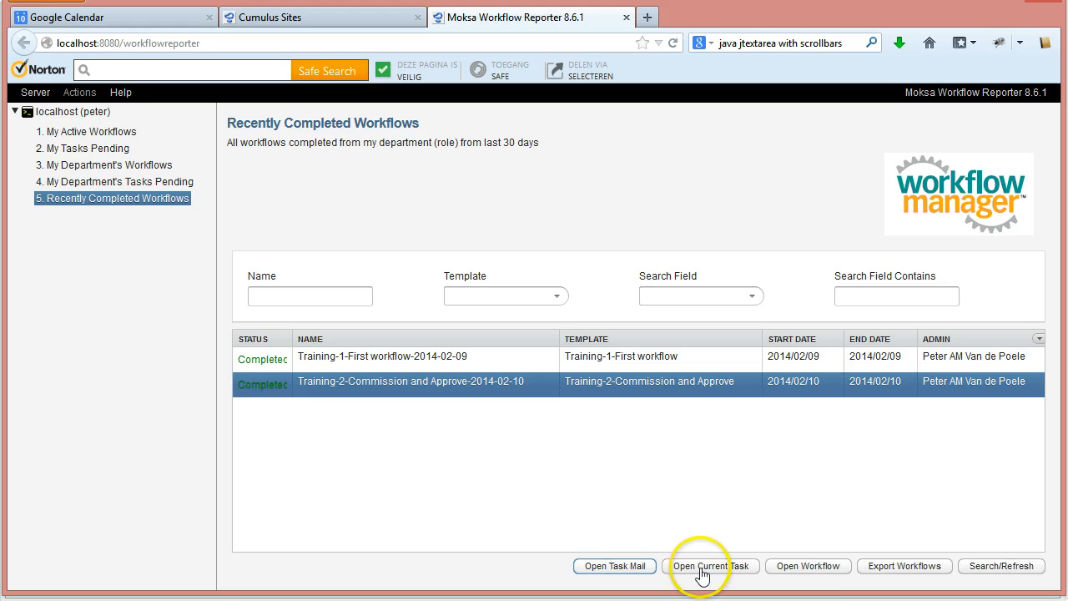
{"action": "left_click", "coordinate": [786, 571]}
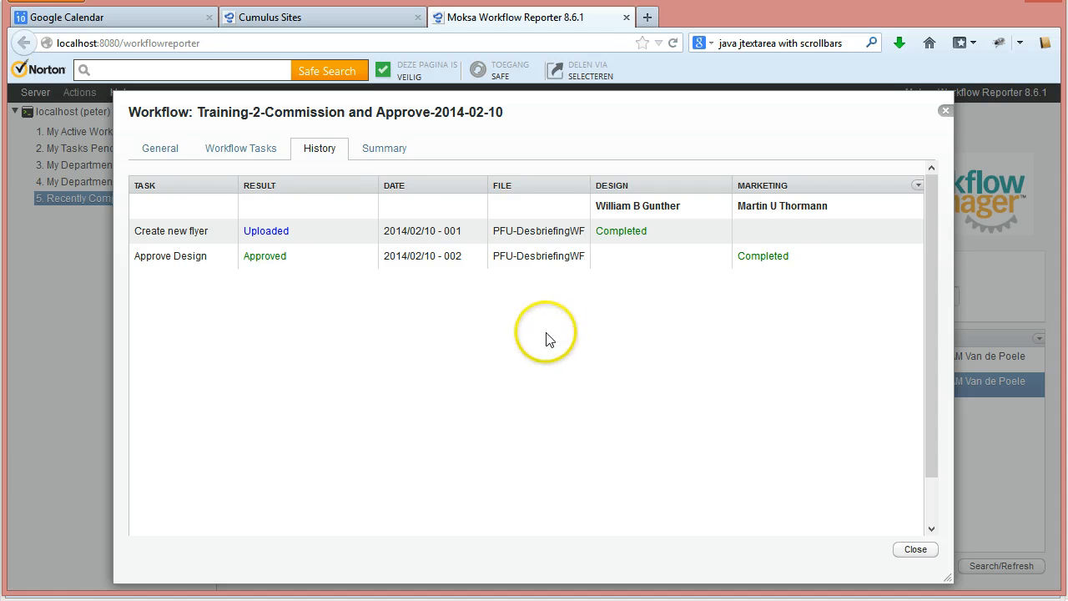
Review the workflow's file summary for PFU-DesbriefingWF.pdf and the status of its workflow tasks.
{"action": "left_click", "coordinate": [382, 150]}
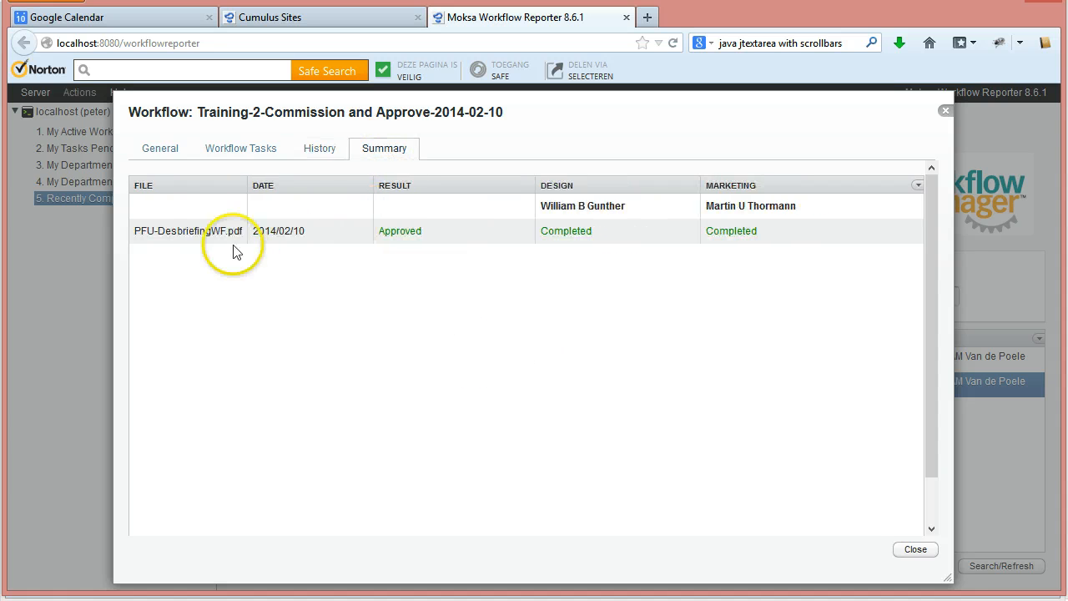
{"action": "left_click", "coordinate": [185, 233]}
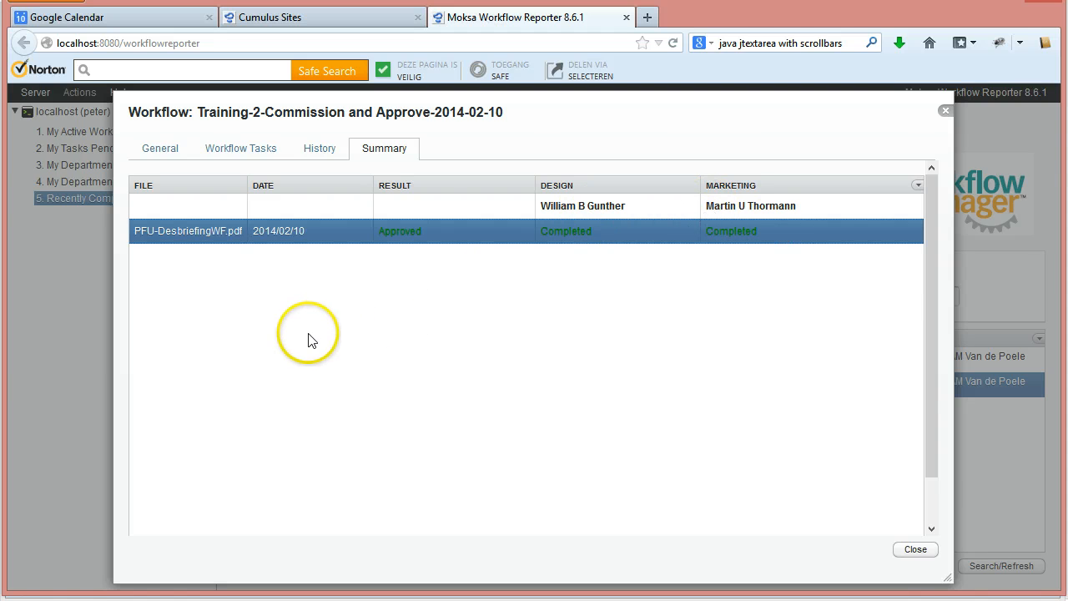
{"action": "left_click", "coordinate": [239, 148]}
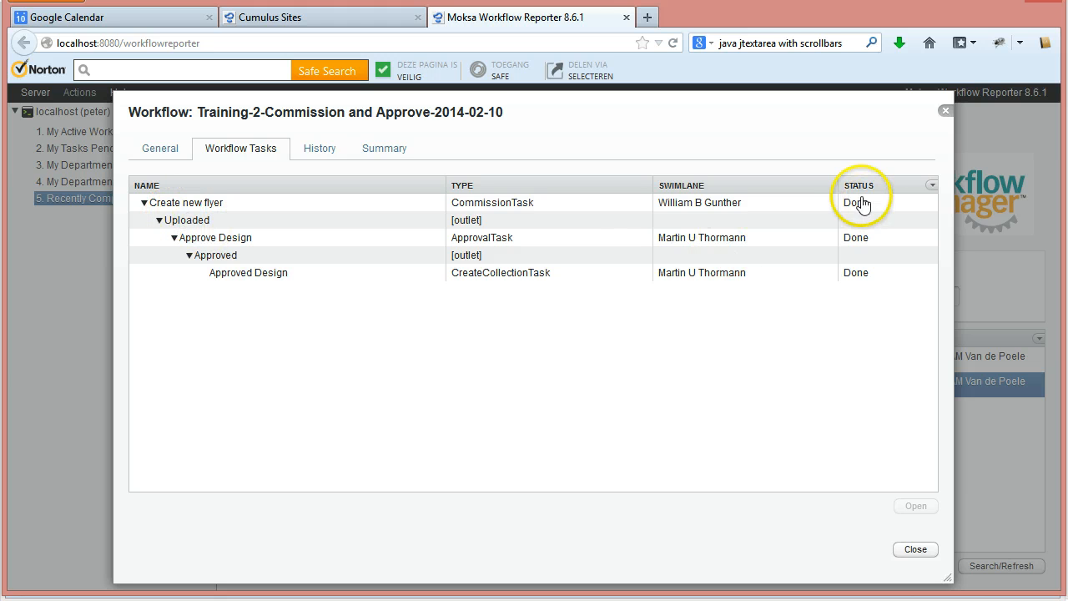
Open the Approved Design collection task and inspect its input record.
{"action": "left_click", "coordinate": [223, 282]}
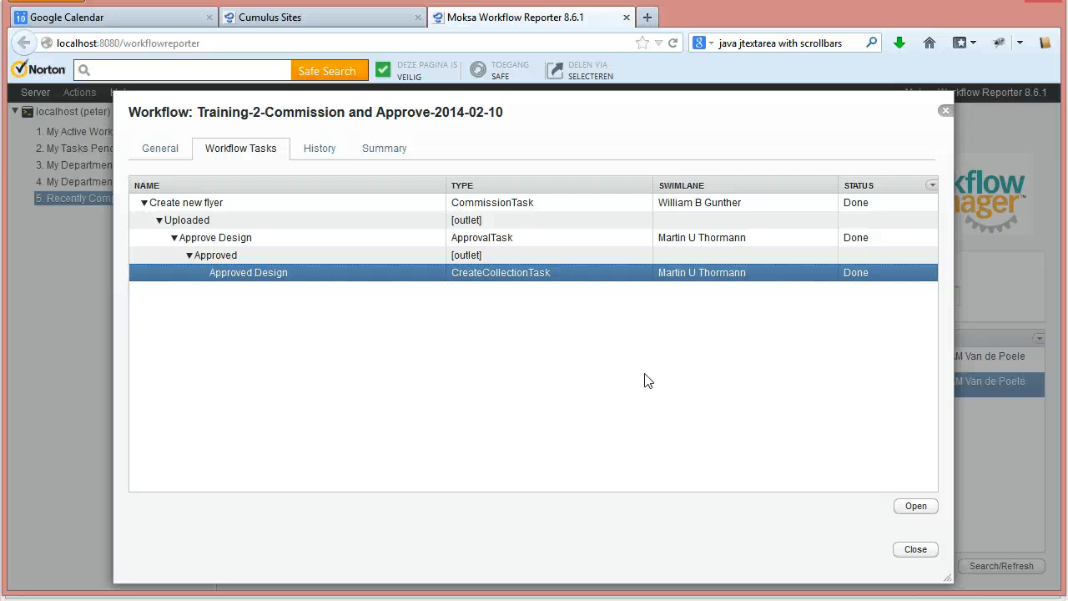
{"action": "left_click", "coordinate": [914, 507]}
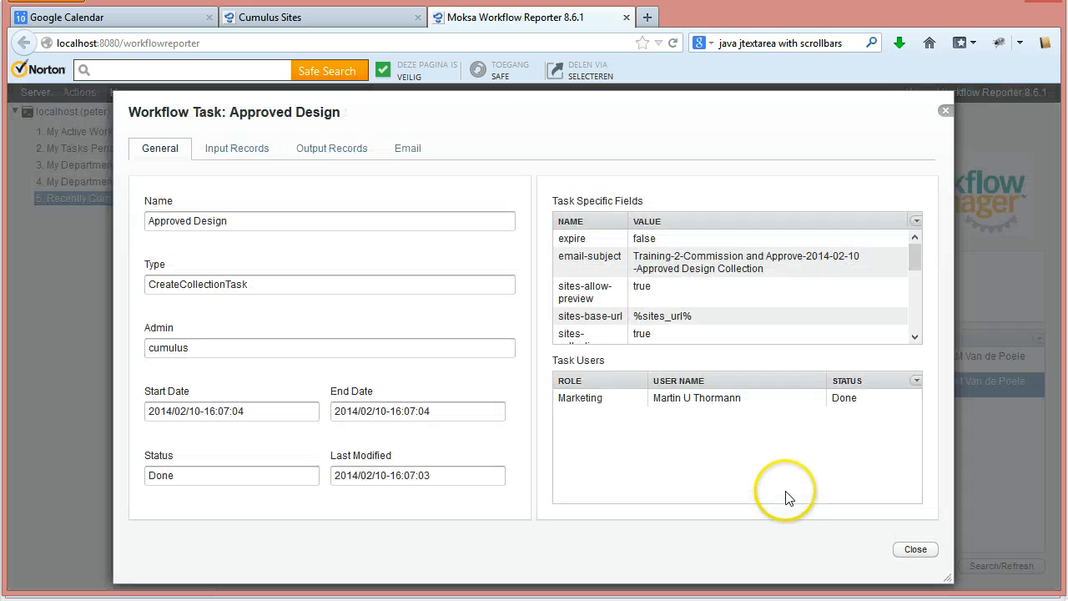
{"action": "left_click", "coordinate": [236, 151]}
{"action": "left_click", "coordinate": [212, 221]}
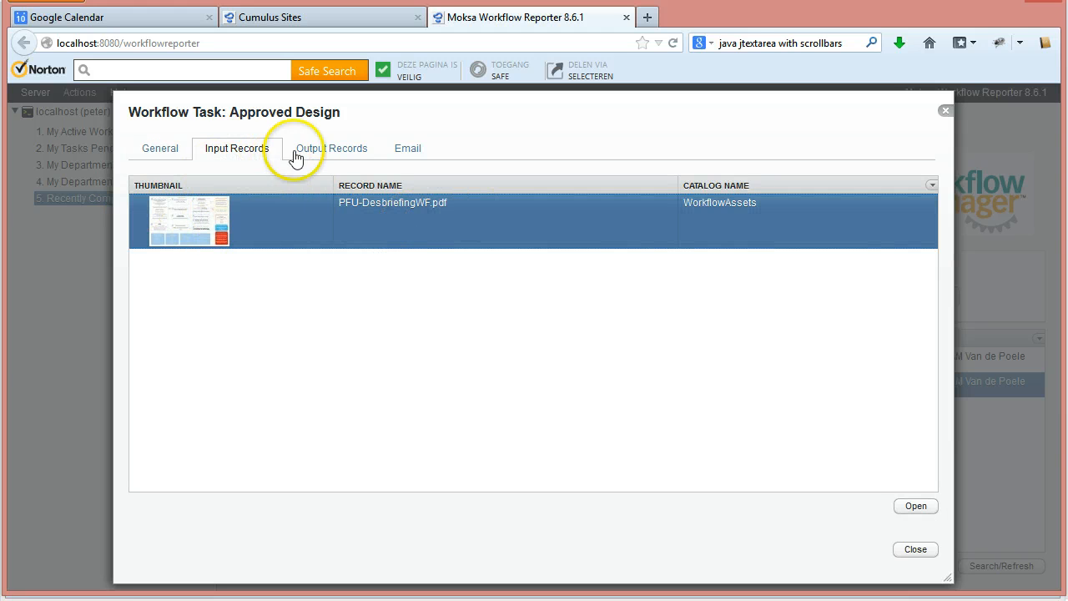
Examine the participants' comments and votes on the Approved Design task's output record PFU-DesbriefingWF.pdf, and close the record details.
{"action": "left_click", "coordinate": [336, 154]}
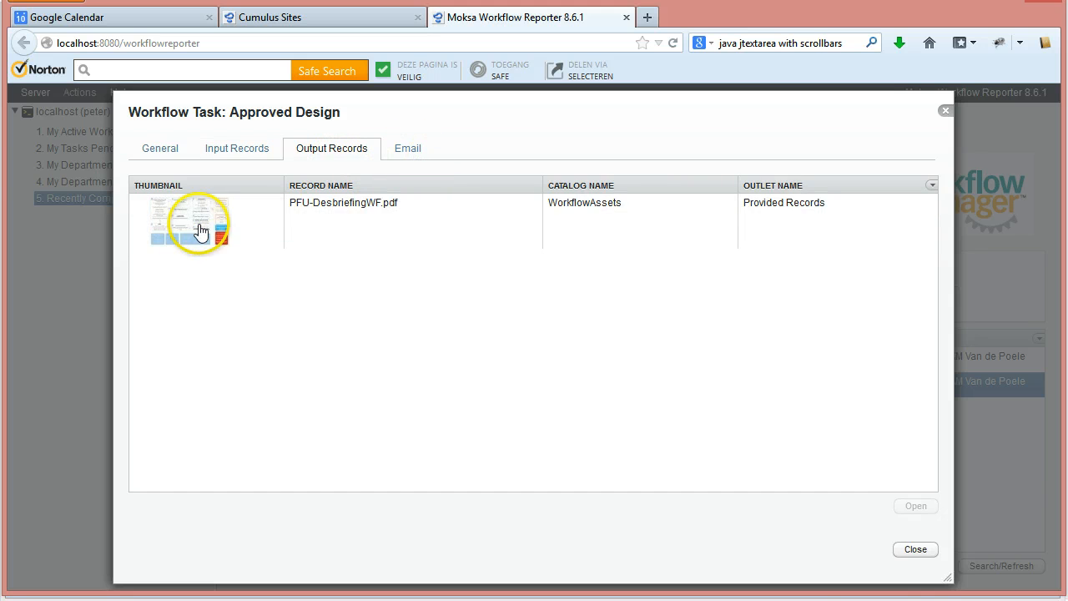
{"action": "left_click", "coordinate": [196, 219]}
{"action": "left_click", "coordinate": [916, 506]}
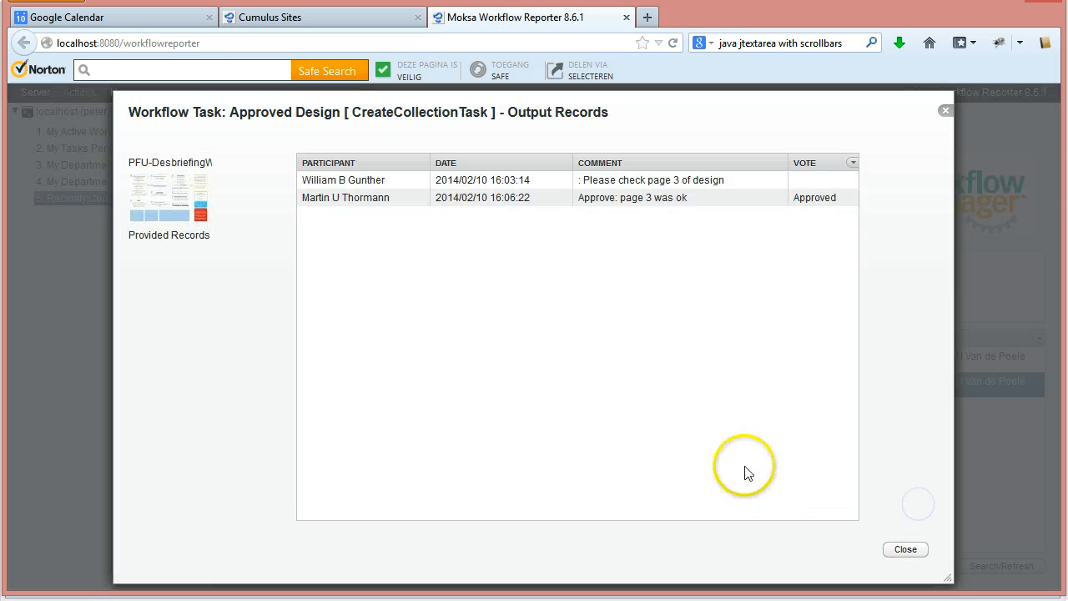
{"action": "left_click", "coordinate": [340, 185]}
{"action": "left_click", "coordinate": [342, 198]}
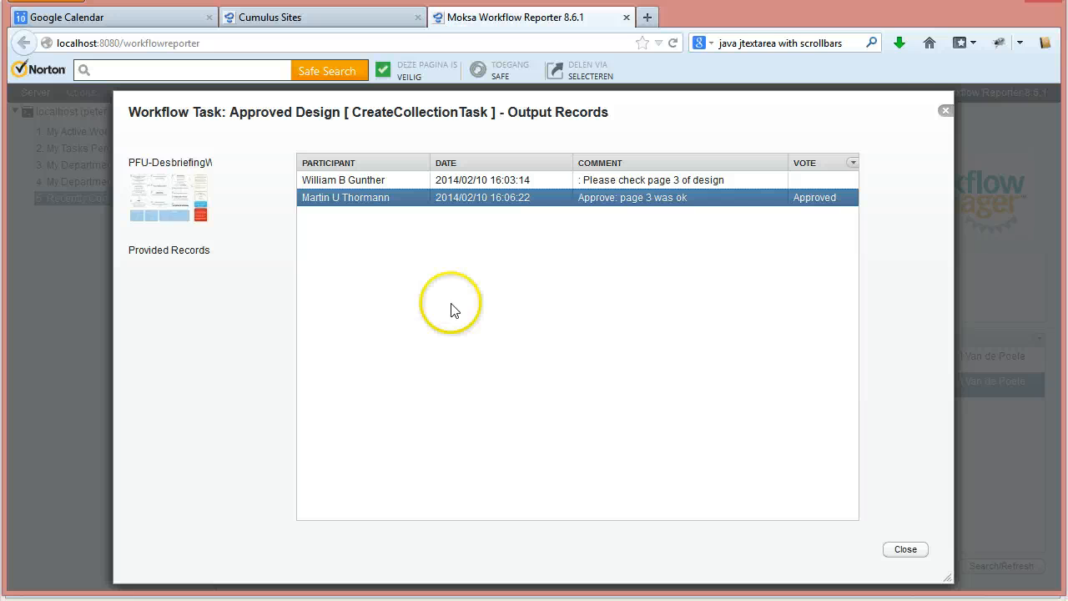
{"action": "left_click", "coordinate": [945, 112]}
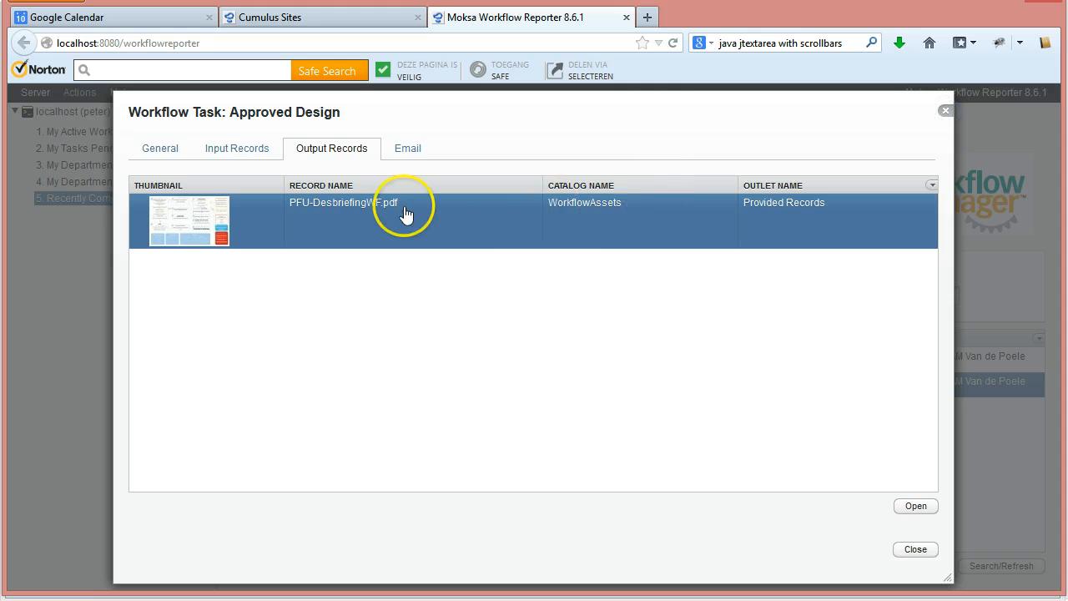
Read the notification email sent by the Approved Design task and follow its link to the collection in Cumulus Sites.
{"action": "left_click", "coordinate": [406, 150]}
{"action": "left_click", "coordinate": [350, 228]}
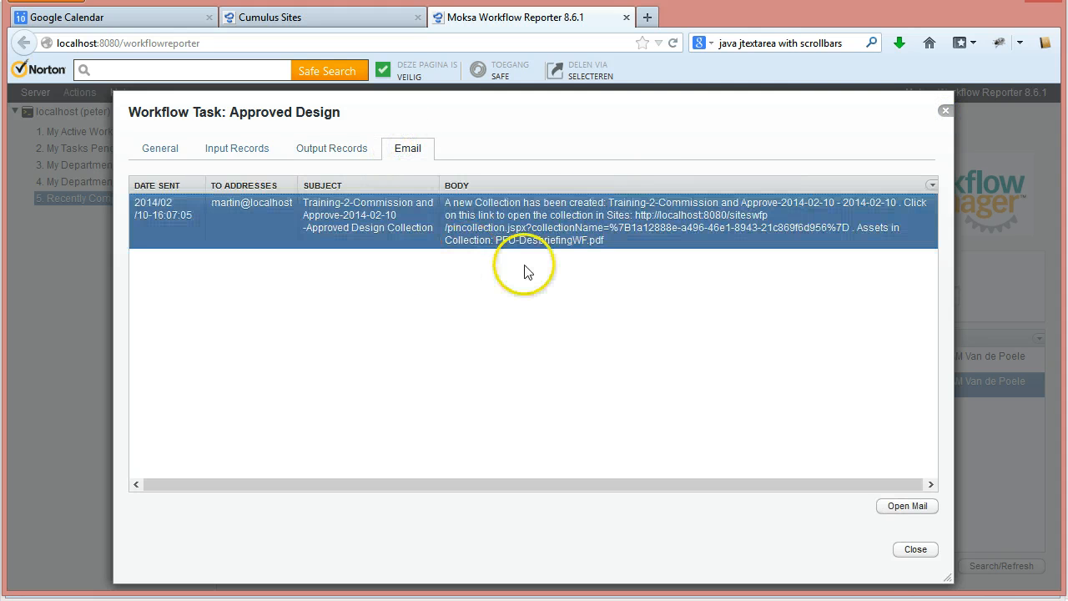
{"action": "left_click", "coordinate": [922, 505]}
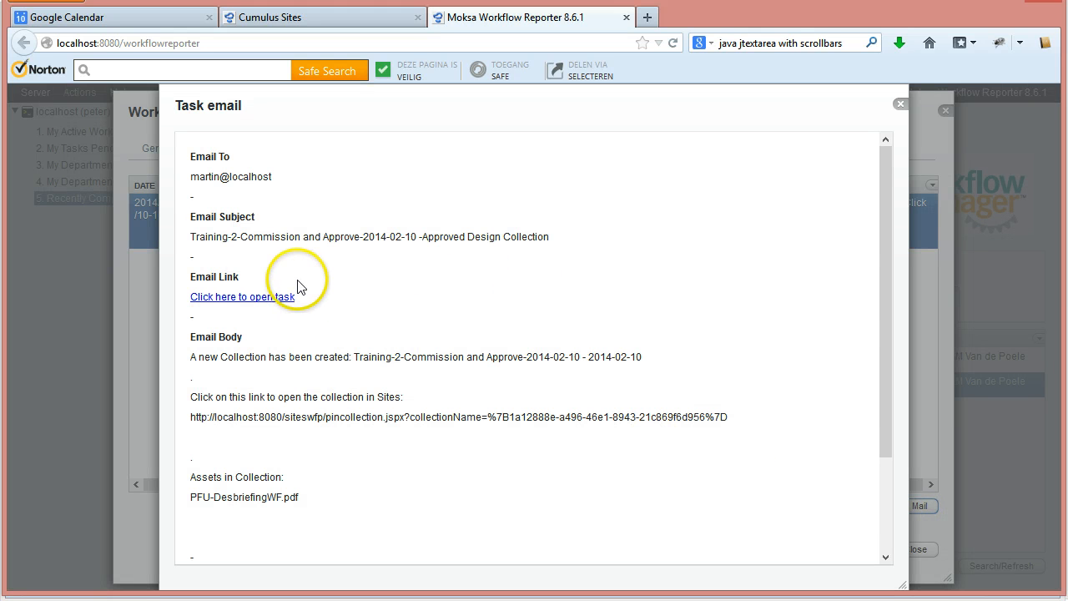
{"action": "left_click", "coordinate": [233, 300]}
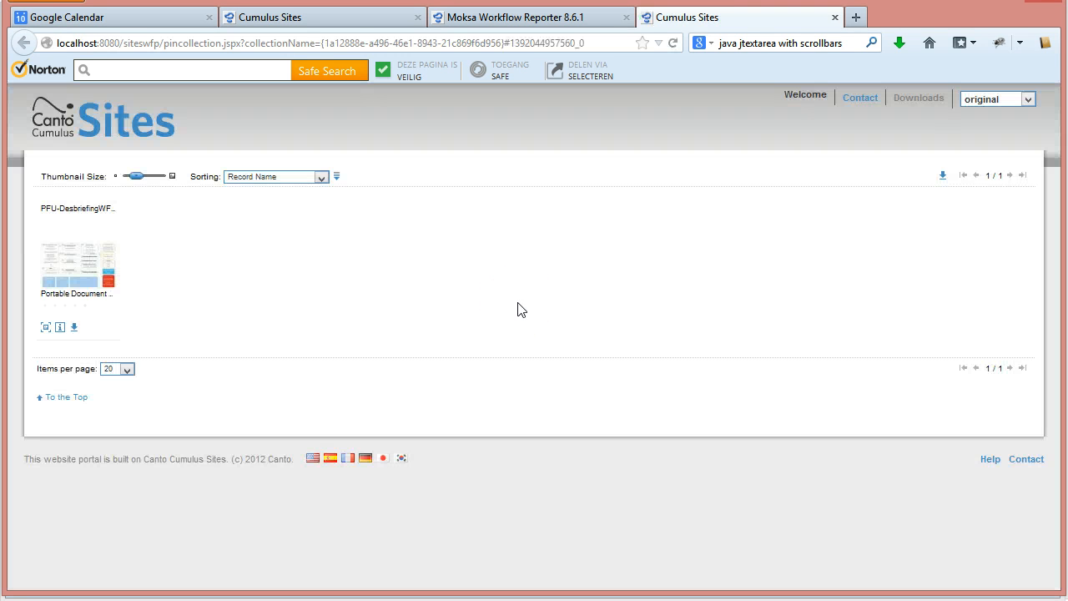
{"action": "left_click", "coordinate": [517, 313]}
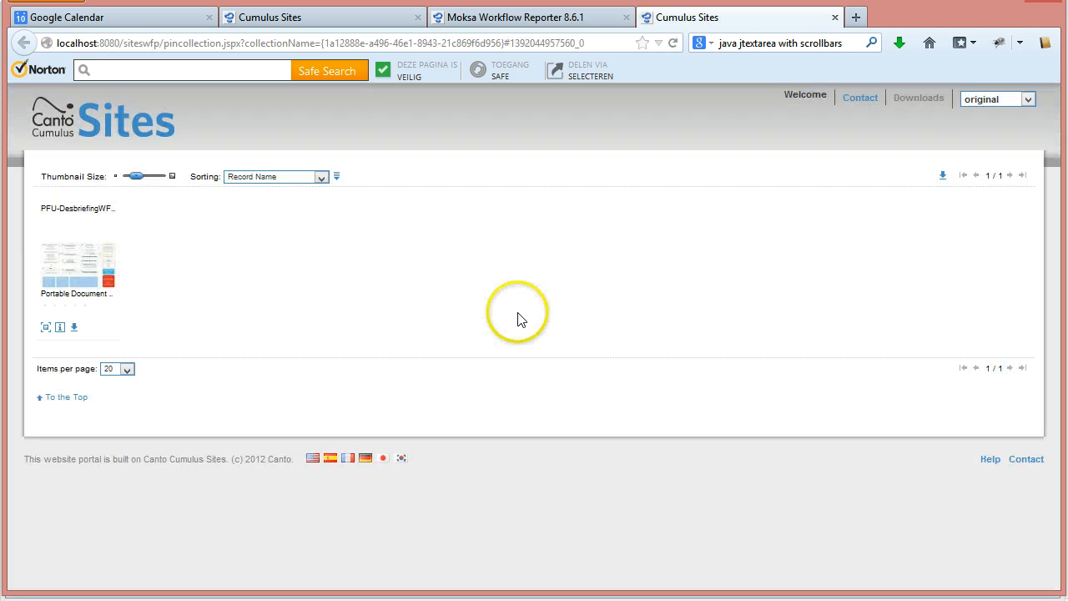